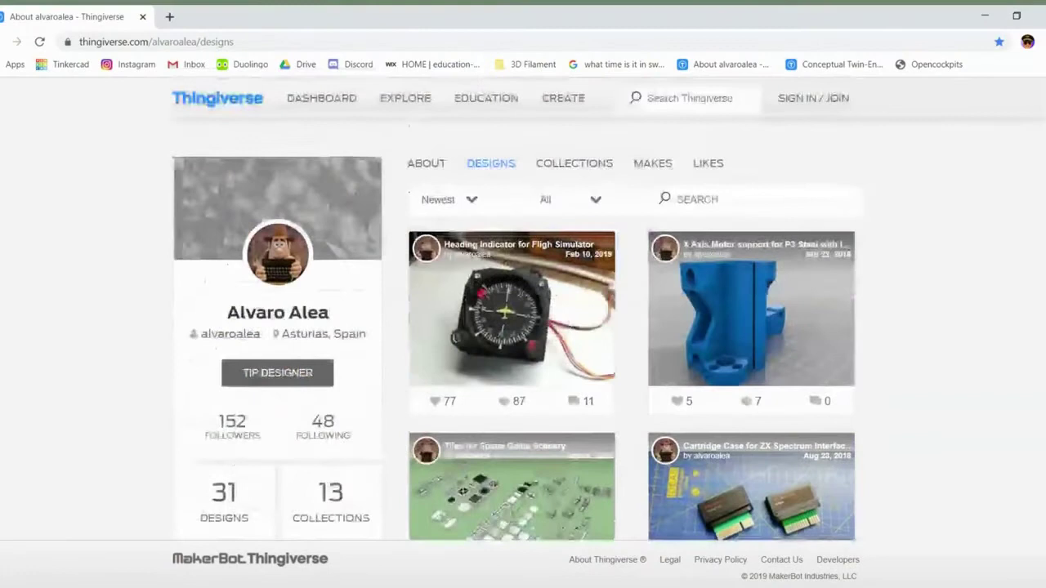
Step: Scroll down the Thingiverse designs page to the 3.5" Indicator for Flight Simulator card
{"action": "scroll", "coordinate": [523, 311], "scroll_direction": "down", "scroll_amount": 6}
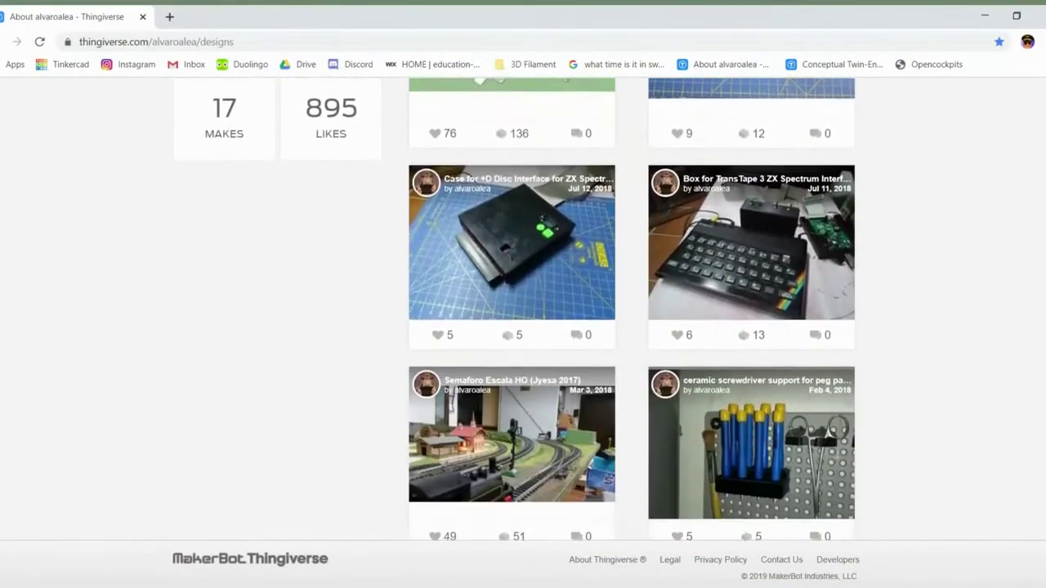
{"action": "scroll", "coordinate": [632, 311], "scroll_direction": "down", "scroll_amount": 10}
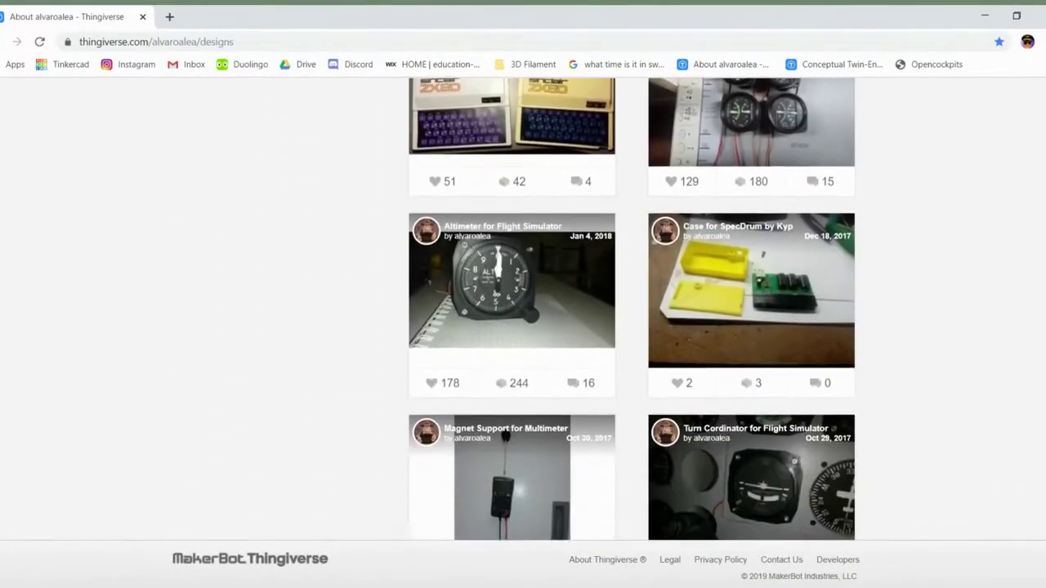
{"action": "scroll", "coordinate": [633, 311], "scroll_direction": "down", "scroll_amount": 1}
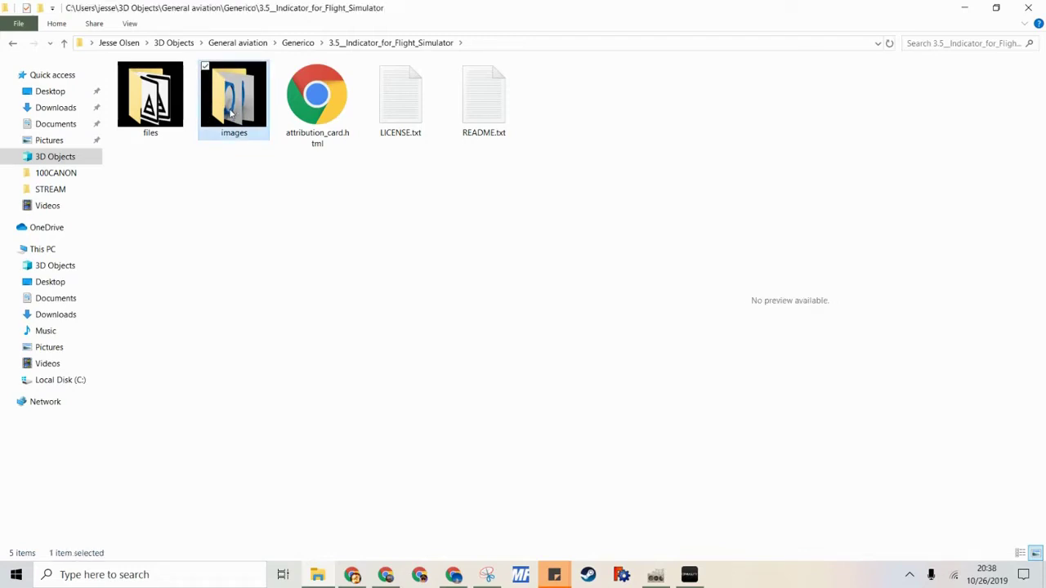
Step: Open the indicator's images folder and preview the gauge images, ending on the RPM gauge face
{"action": "double_click", "coordinate": [232, 114]}
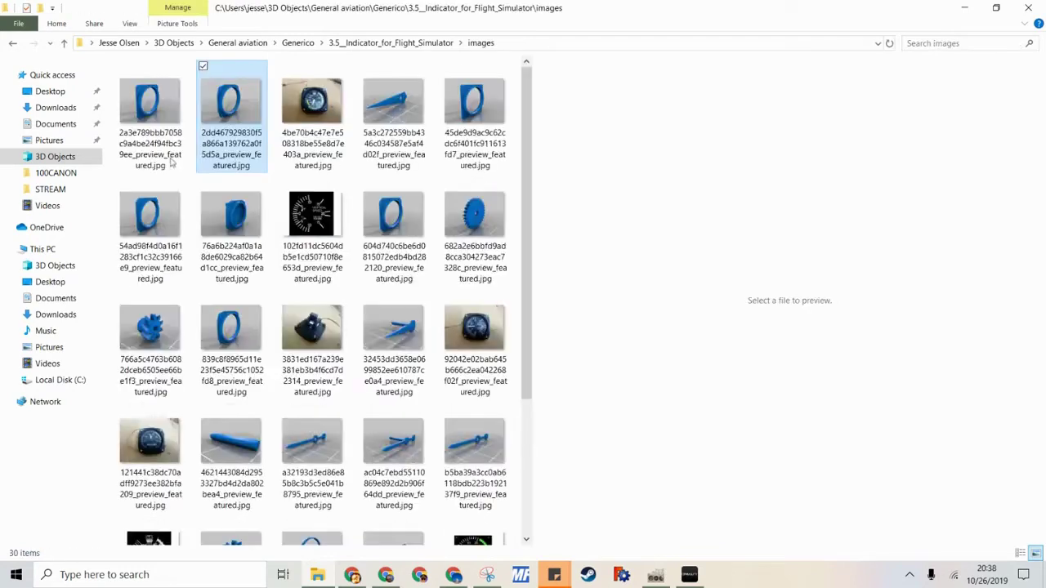
{"action": "left_click", "coordinate": [232, 110]}
{"action": "left_click", "coordinate": [327, 249]}
{"action": "scroll", "coordinate": [340, 258], "scroll_direction": "down", "scroll_amount": 3}
{"action": "left_click", "coordinate": [149, 360]}
{"action": "left_click", "coordinate": [474, 360]}
{"action": "scroll", "coordinate": [311, 368], "scroll_direction": "up", "scroll_amount": 2}
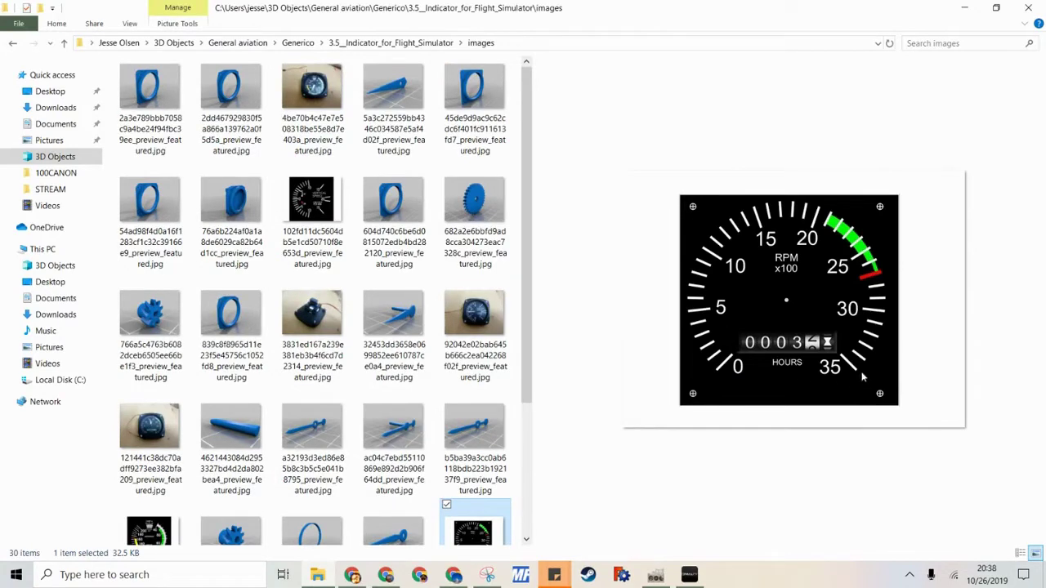
{"action": "left_click", "coordinate": [419, 575]}
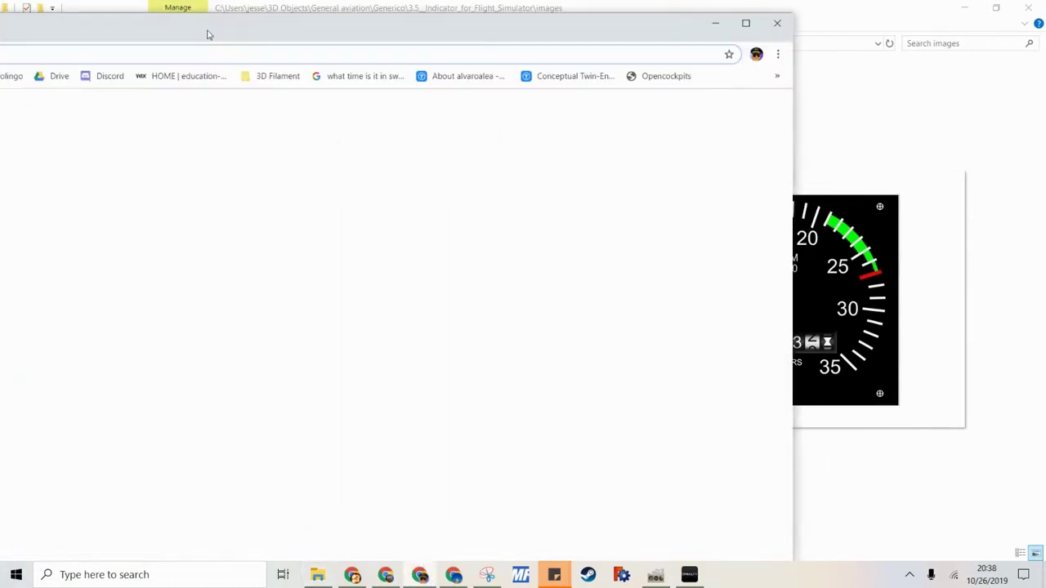
Step: Print the airspeed gauge face image from Google Drive at 67% scale
{"action": "double_click", "coordinate": [205, 31]}
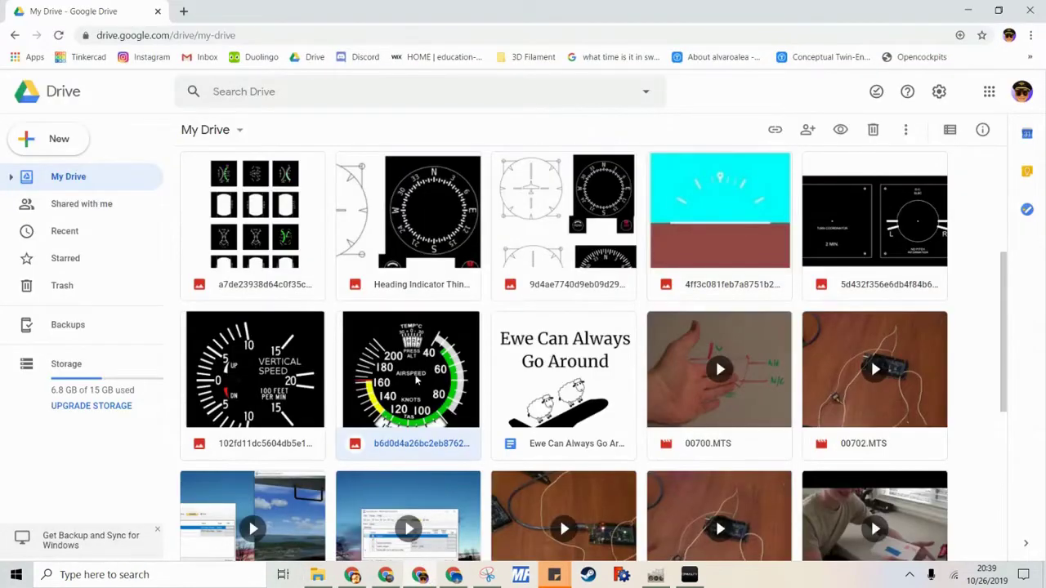
{"action": "double_click", "coordinate": [417, 380]}
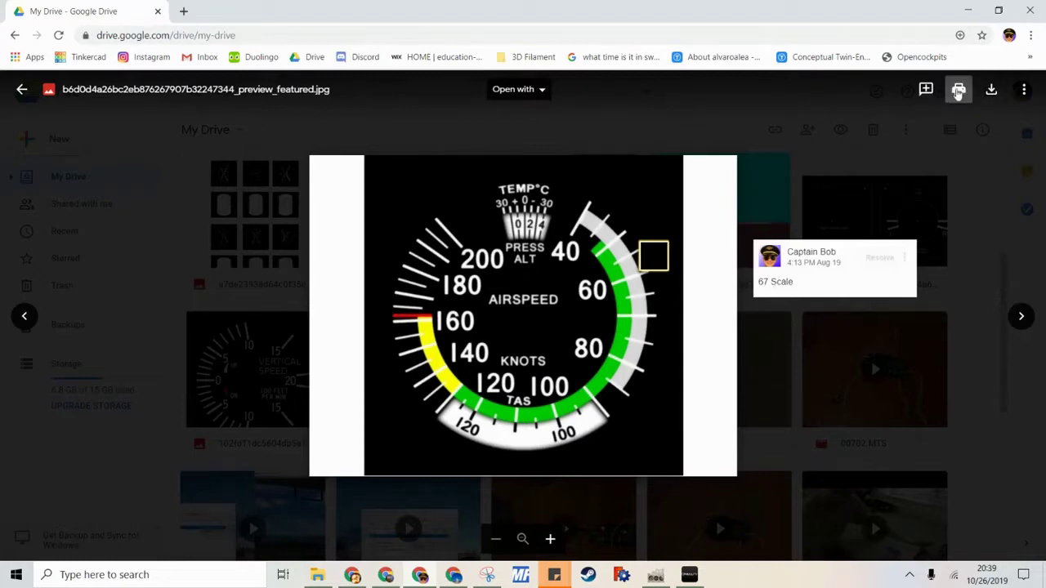
{"action": "left_click", "coordinate": [958, 92]}
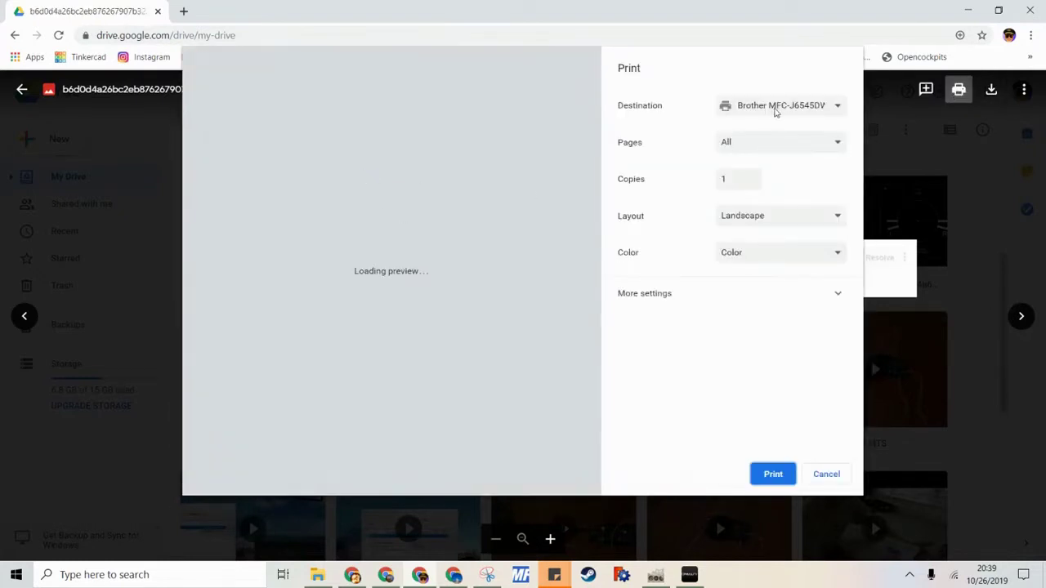
{"action": "left_click", "coordinate": [738, 286]}
{"action": "scroll", "coordinate": [754, 378], "scroll_direction": "down", "scroll_amount": 2}
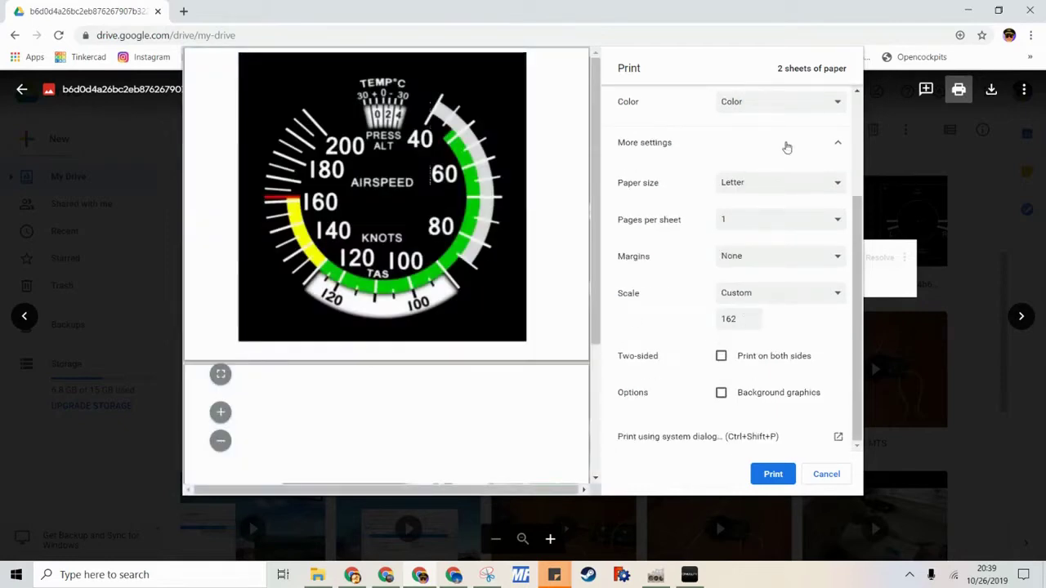
{"action": "left_click_drag", "start_coordinate": [746, 319], "coordinate": [651, 324]}
{"action": "type", "text": "67"}
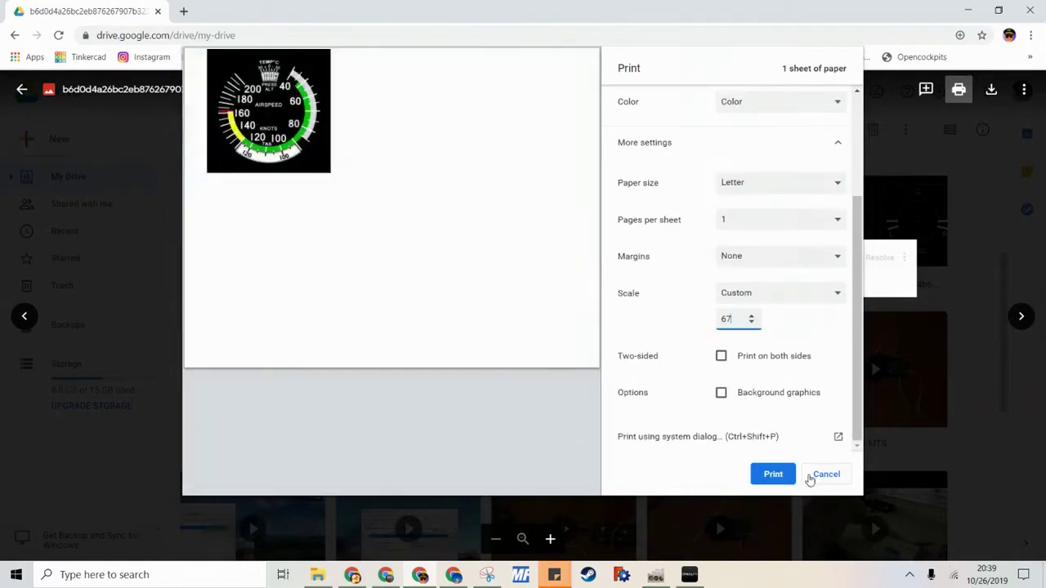
{"action": "left_click", "coordinate": [778, 481]}
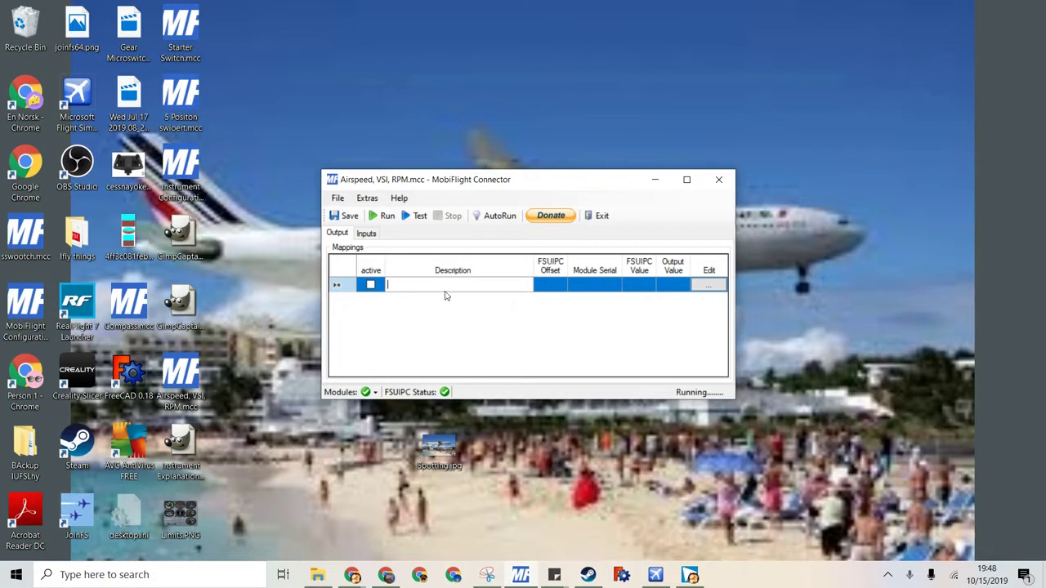
Step: Add three output rows described RPM, VSI and AS
{"action": "type", "text": "RPM"}
{"action": "key", "text": "Return"}
{"action": "type", "text": "VSI"}
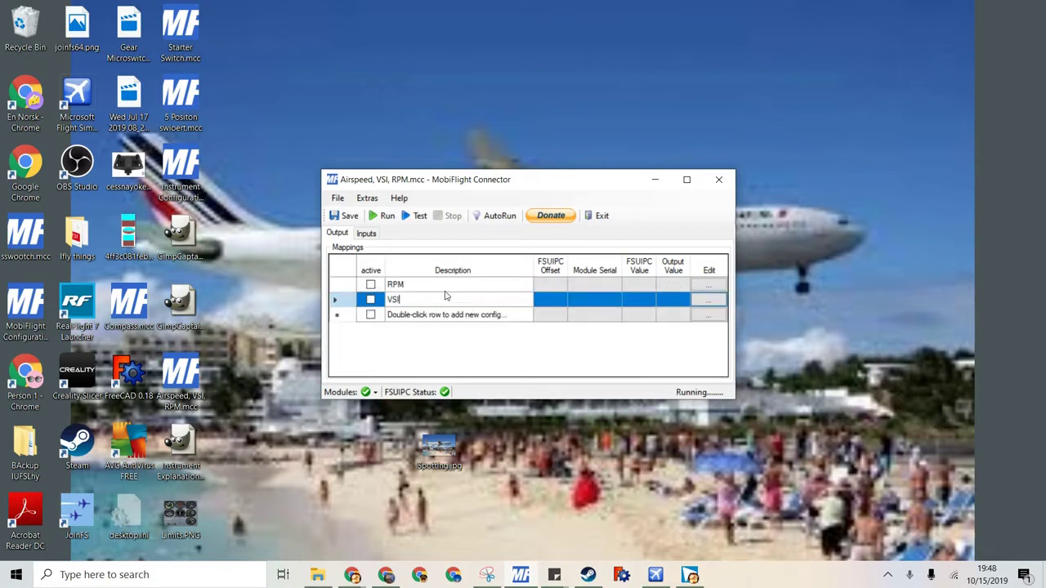
{"action": "key", "text": "Return"}
{"action": "type", "text": "AS"}
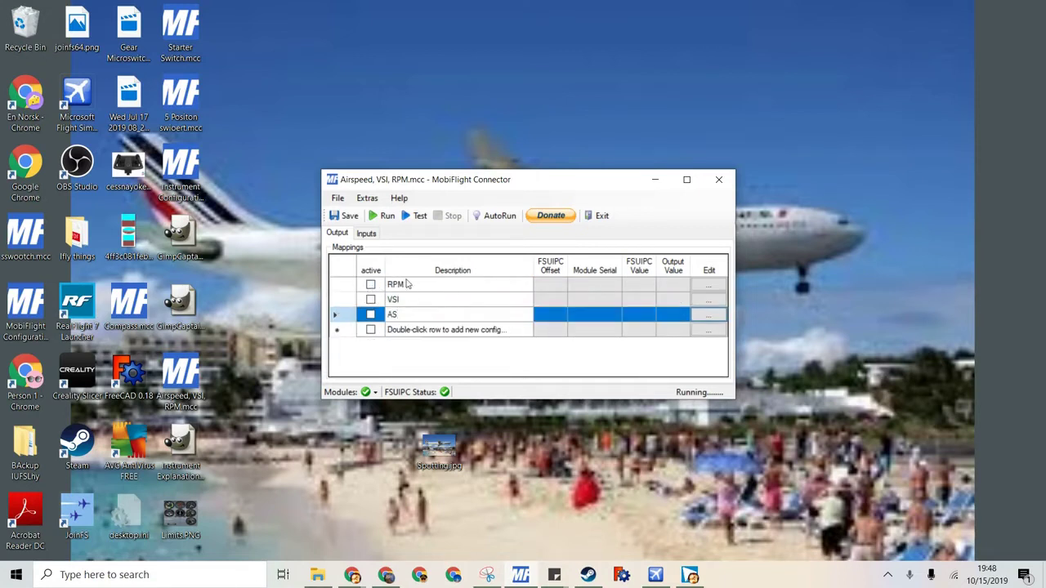
Step: Load the Engines - Prop1 RPM preset into the RPM output and enable Transform
{"action": "left_click", "coordinate": [709, 286]}
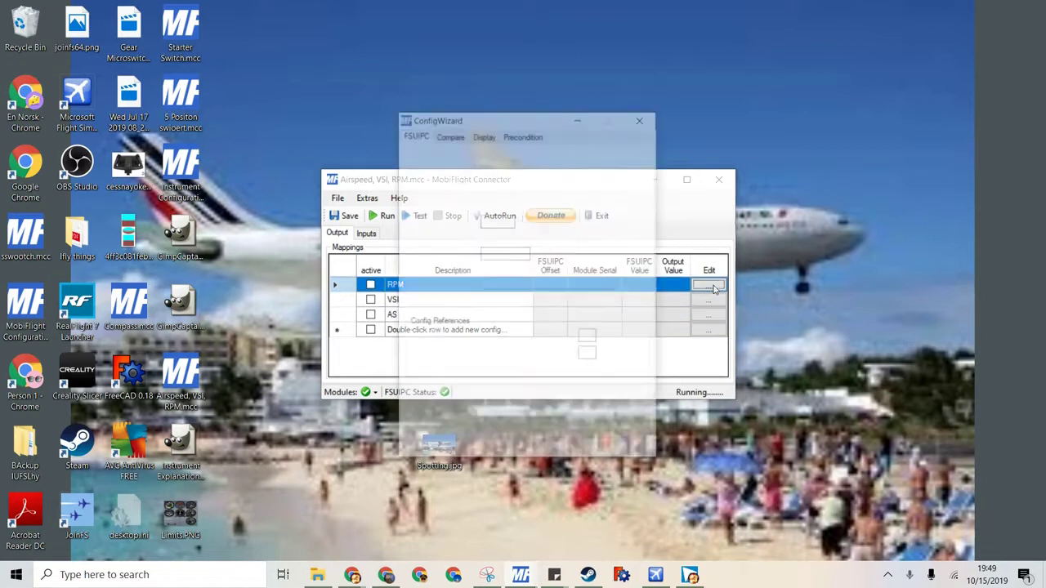
{"action": "left_click", "coordinate": [582, 189]}
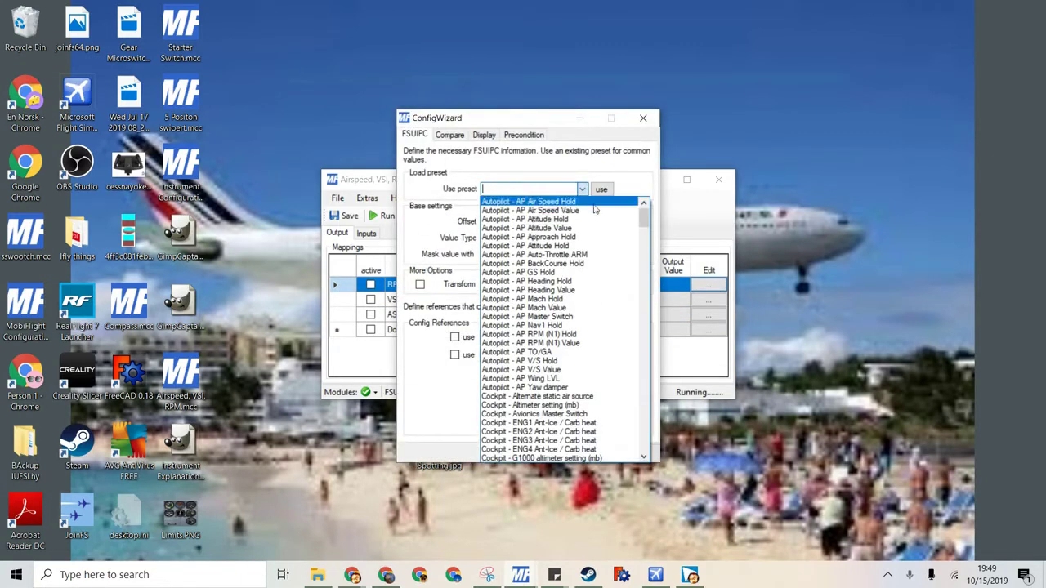
{"action": "left_click_drag", "start_coordinate": [646, 217], "coordinate": [645, 307]}
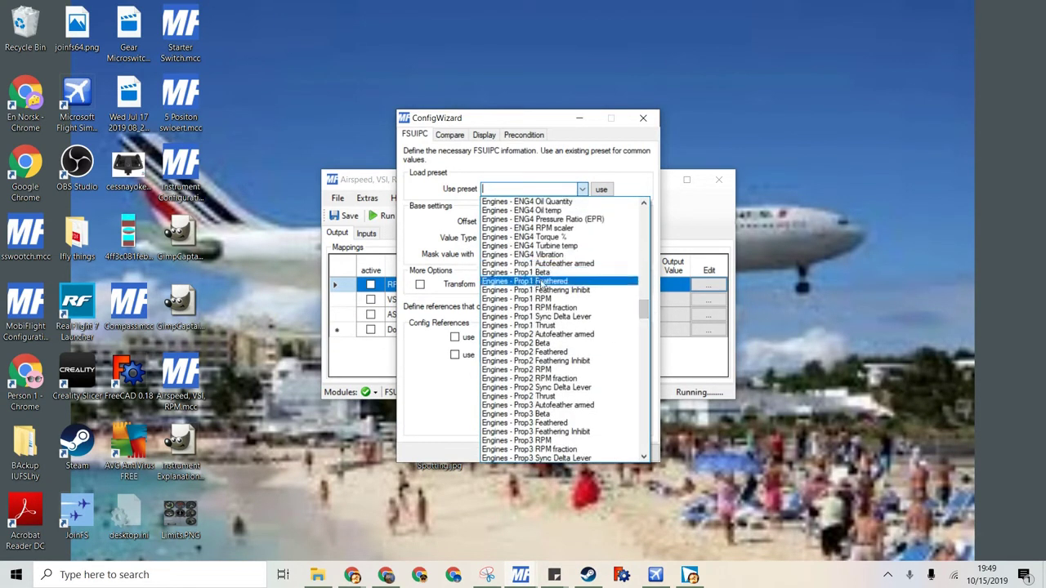
{"action": "left_click", "coordinate": [554, 299]}
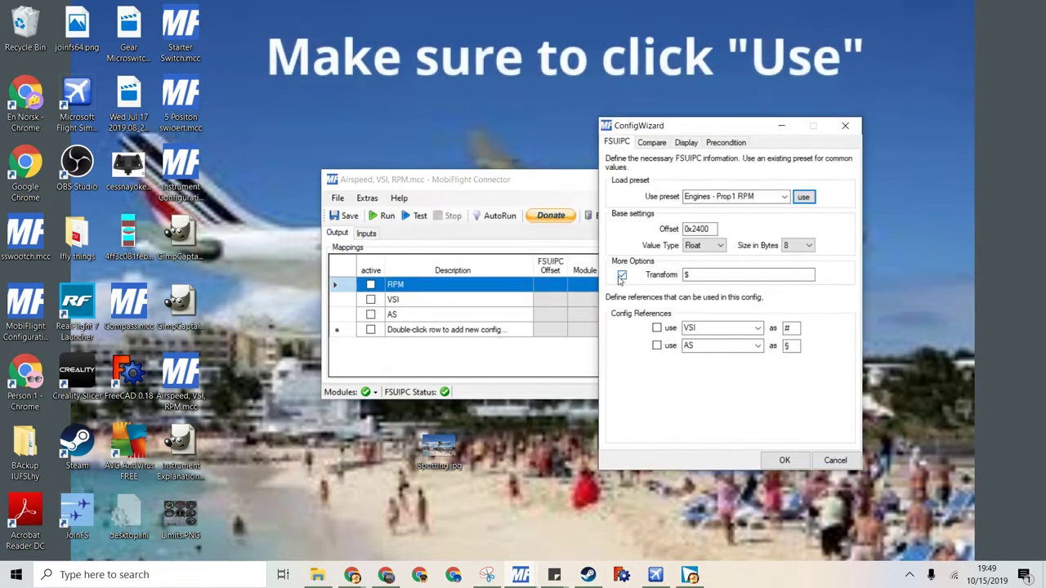
{"action": "left_click", "coordinate": [696, 275]}
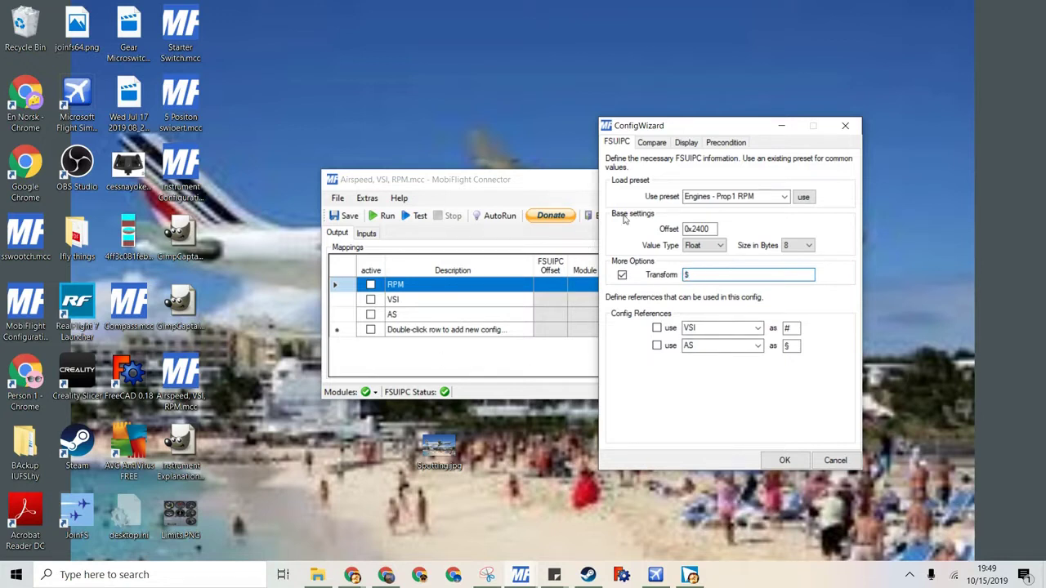
Step: Drive the MobiFlight board's RPM servo with range 0–3500 and 55% maximum rotation
{"action": "left_click", "coordinate": [650, 144]}
{"action": "left_click", "coordinate": [687, 145]}
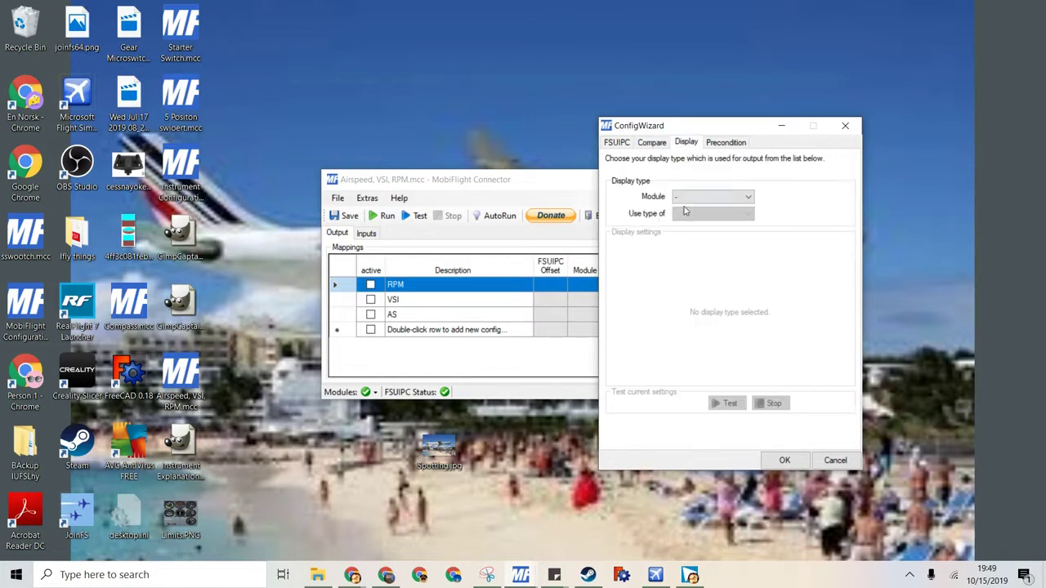
{"action": "left_click", "coordinate": [687, 197]}
{"action": "left_click", "coordinate": [694, 219]}
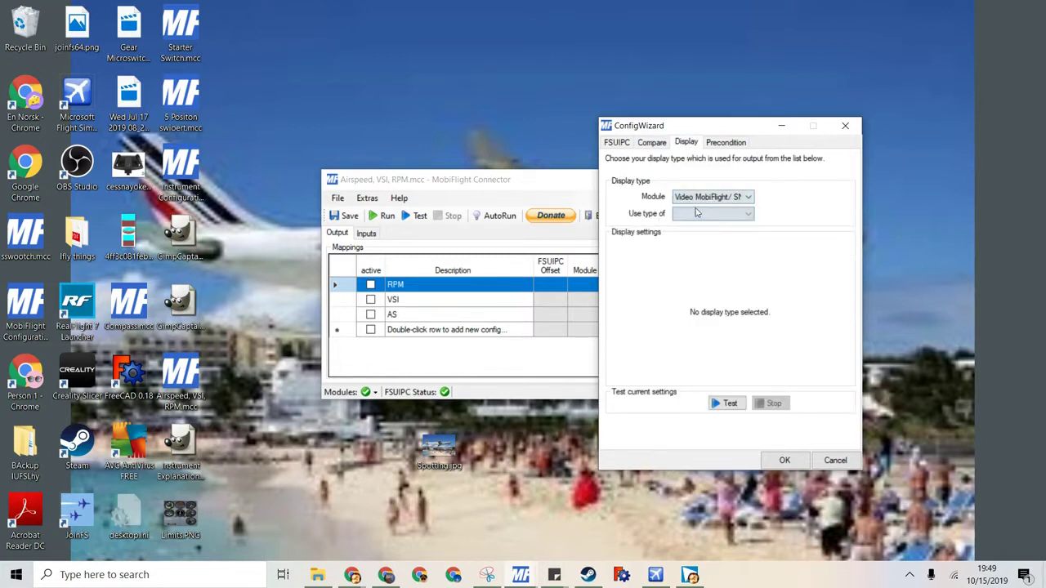
{"action": "left_click", "coordinate": [700, 216]}
{"action": "left_click", "coordinate": [704, 234]}
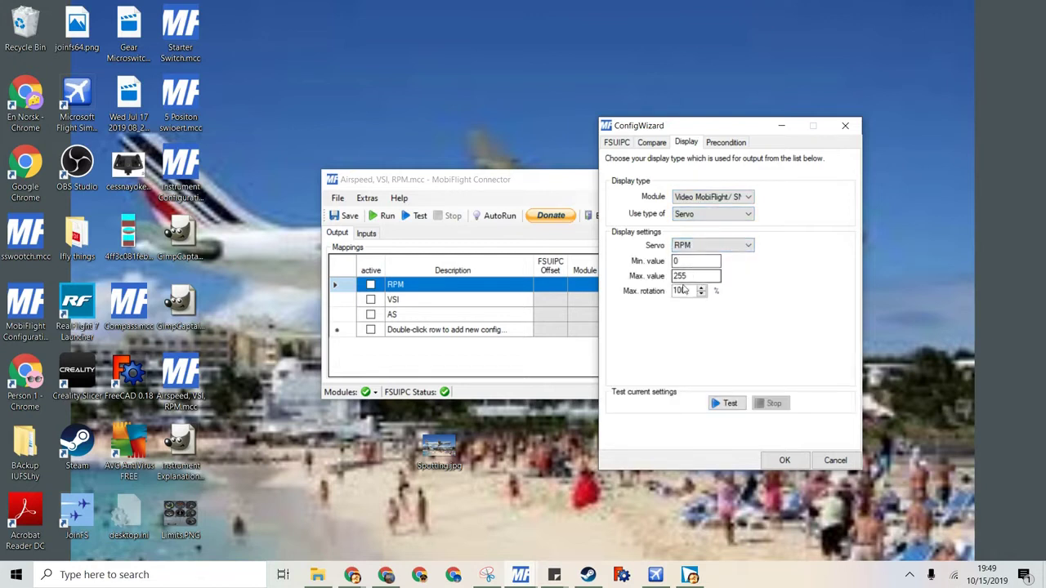
{"action": "left_click_drag", "start_coordinate": [690, 275], "coordinate": [664, 275]}
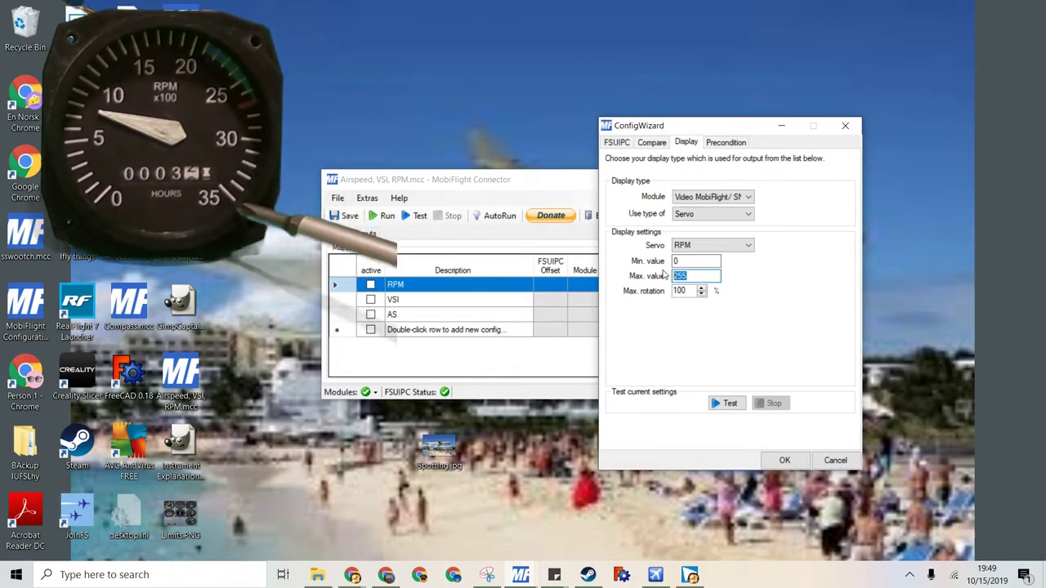
{"action": "type", "text": "3500"}
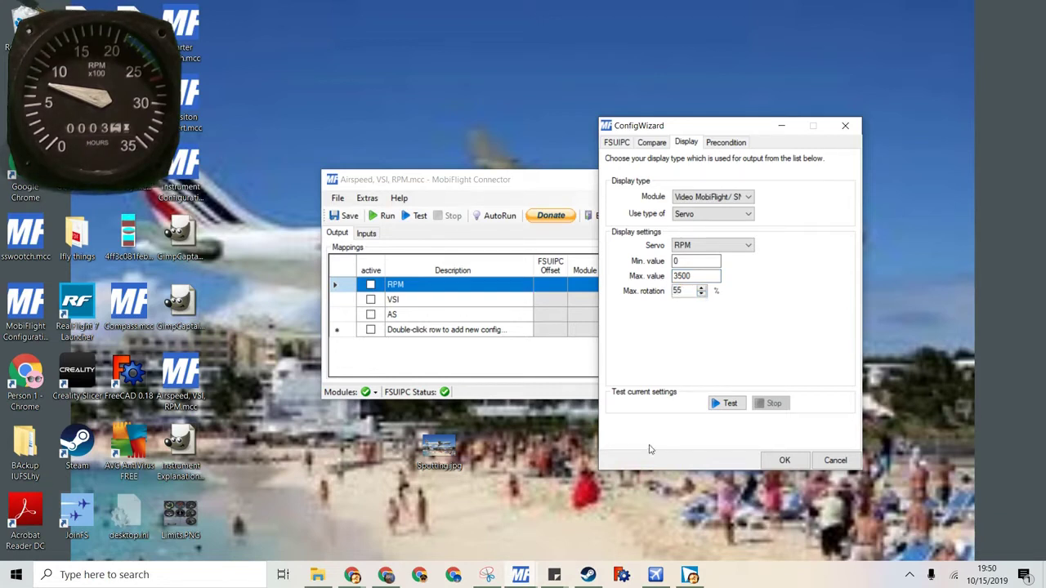
Step: Test the RPM servo sweep on the physical gauge twice
{"action": "left_click", "coordinate": [731, 404]}
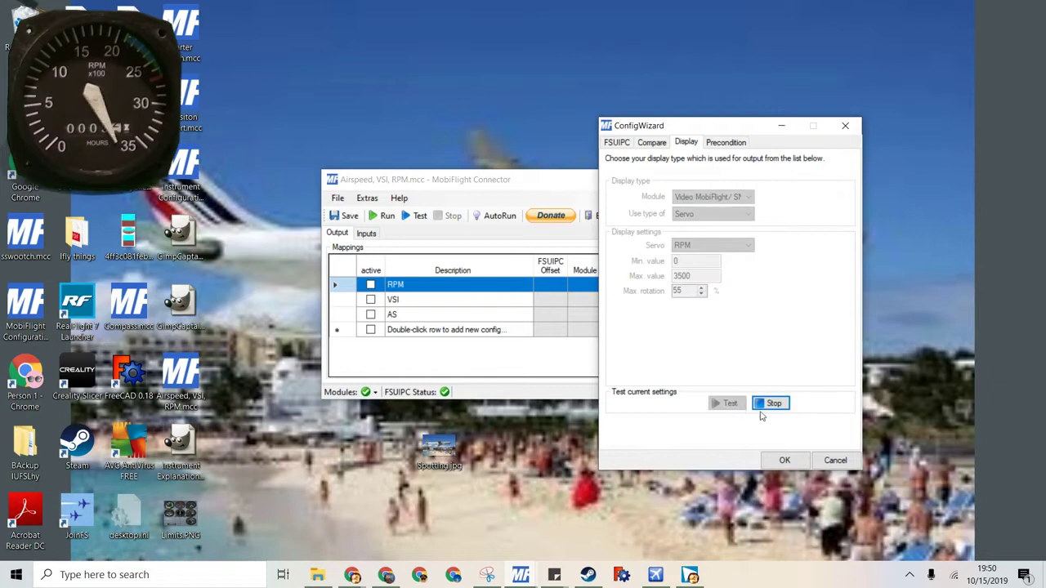
{"action": "left_click", "coordinate": [770, 404]}
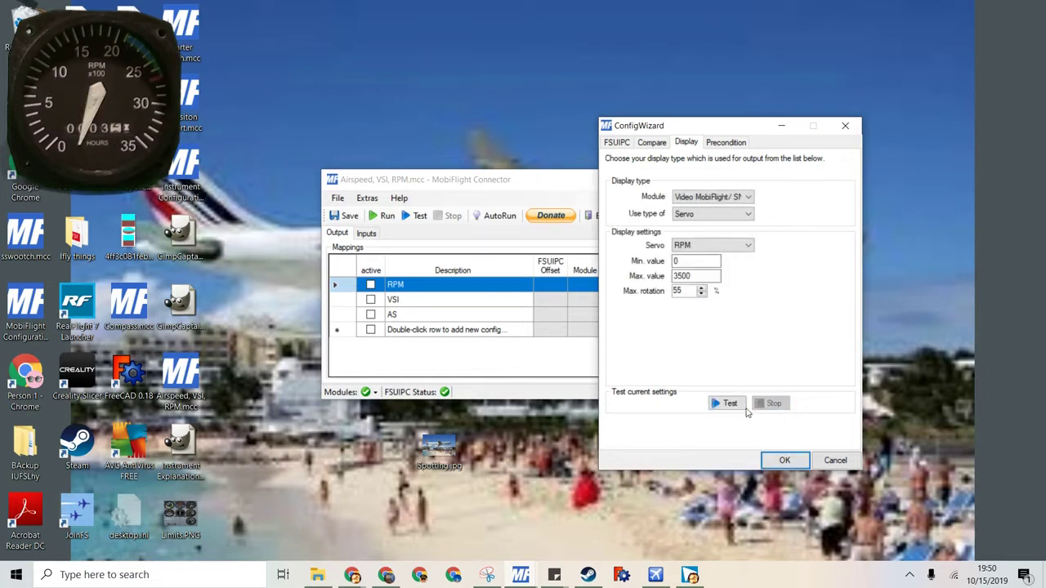
{"action": "left_click", "coordinate": [729, 404]}
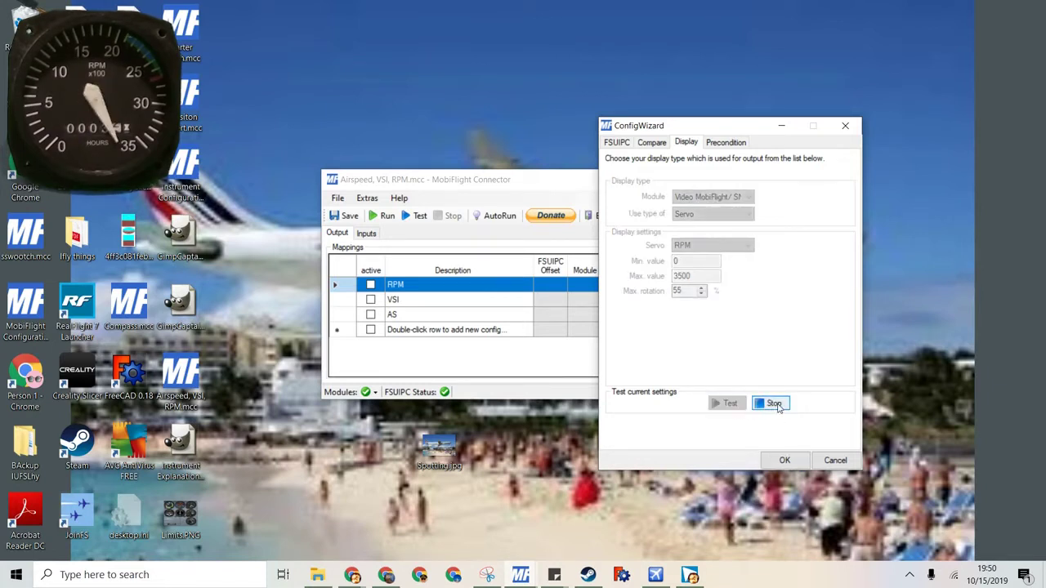
{"action": "left_click", "coordinate": [759, 405]}
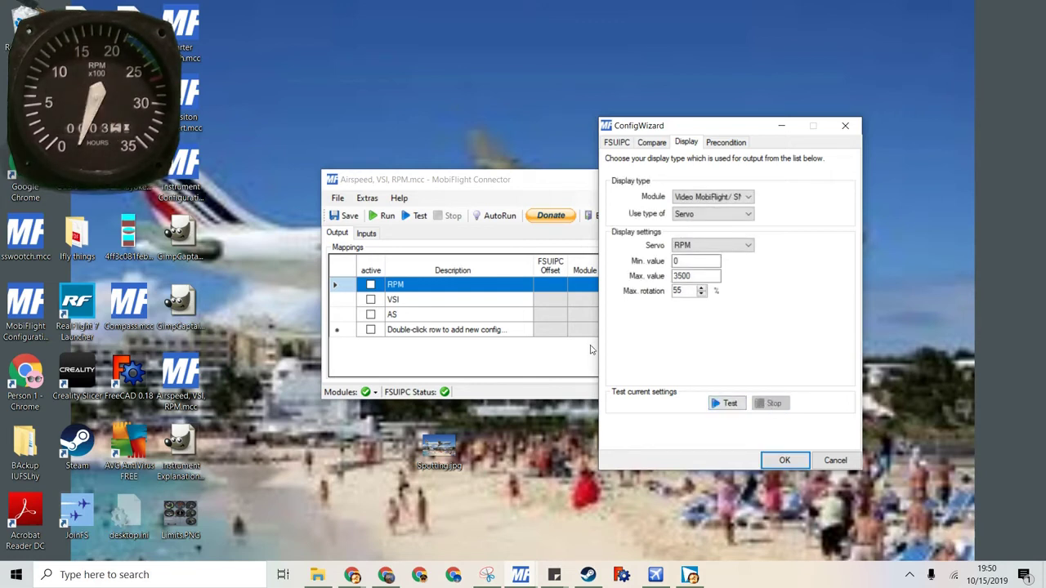
Step: Close the RPM mapping, start Run, and unpause FSX
{"action": "left_click", "coordinate": [785, 460]}
{"action": "left_click", "coordinate": [382, 216]}
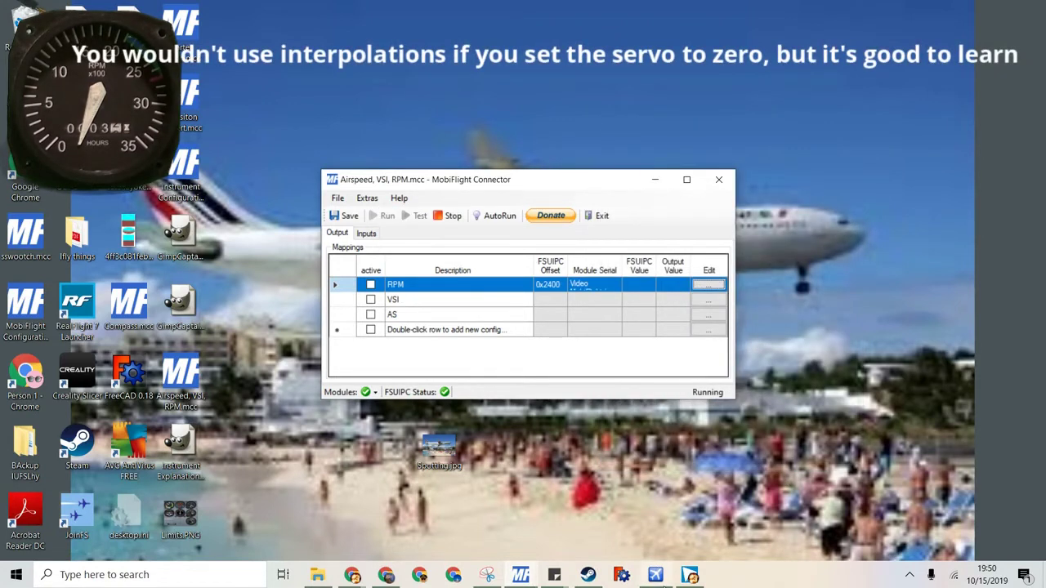
{"action": "left_click", "coordinate": [655, 576]}
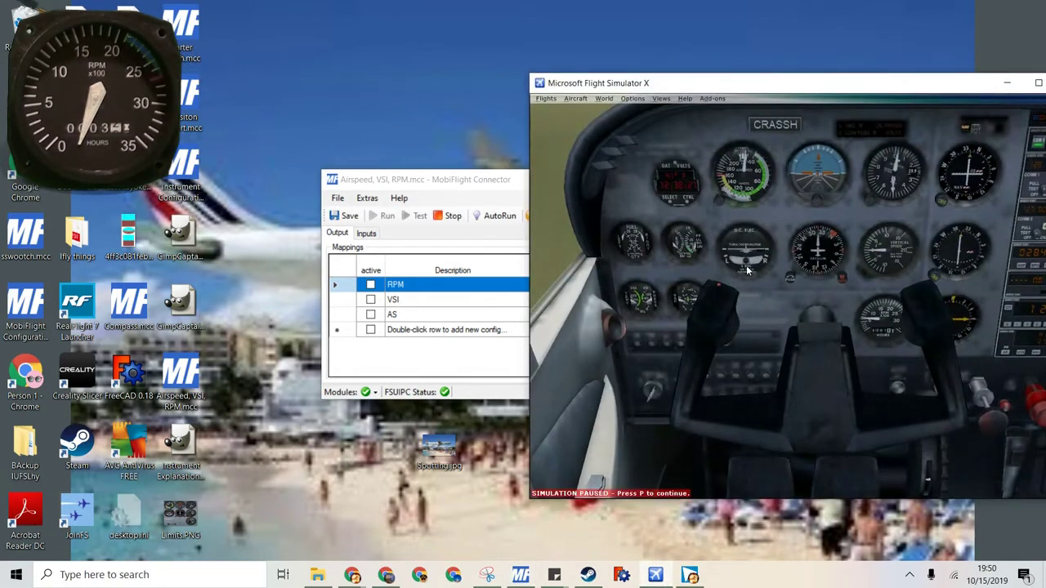
{"action": "key", "text": "p"}
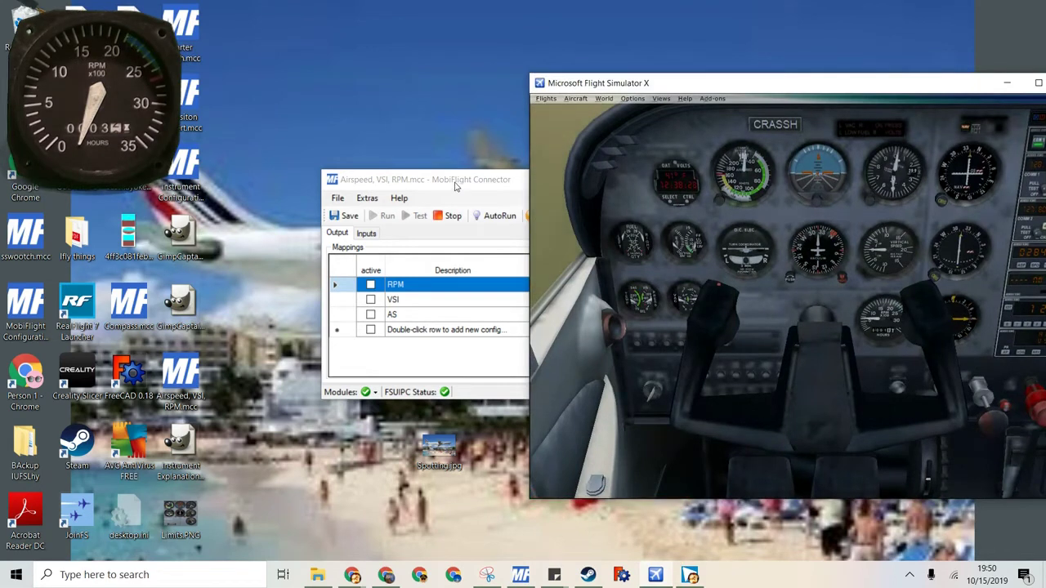
Step: Activate the RPM mapping row, apply the brakes, and resume the simulation
{"action": "left_click_drag", "start_coordinate": [455, 186], "coordinate": [237, 179]}
{"action": "left_click", "coordinate": [702, 270]}
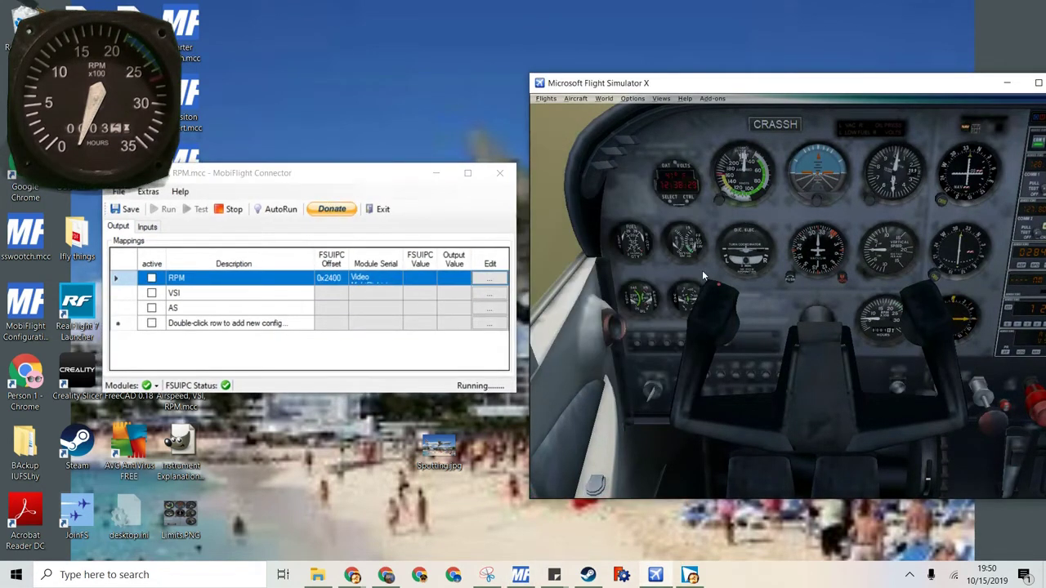
{"action": "key", "text": "period"}
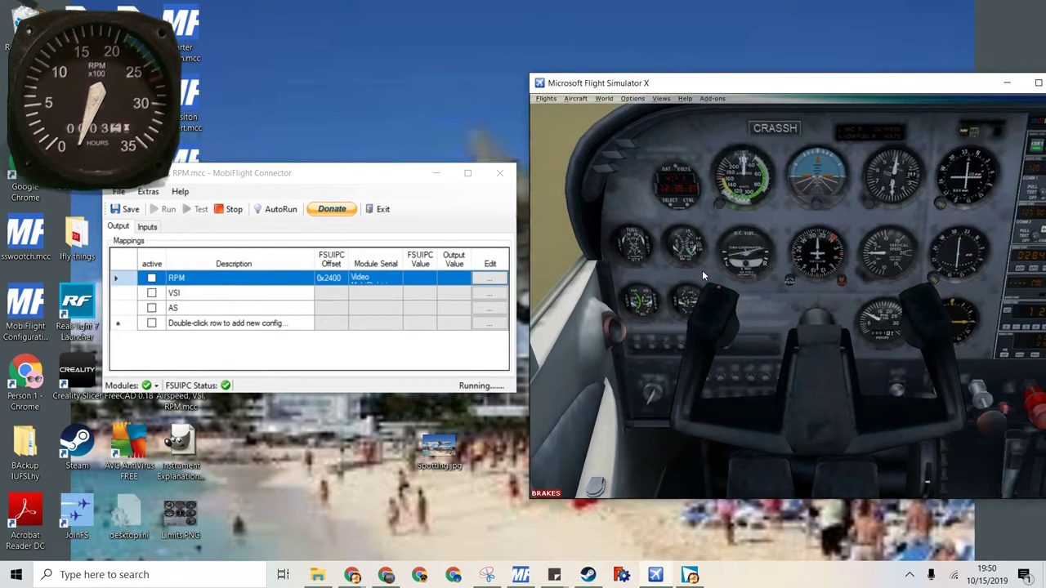
{"action": "left_click", "coordinate": [151, 278]}
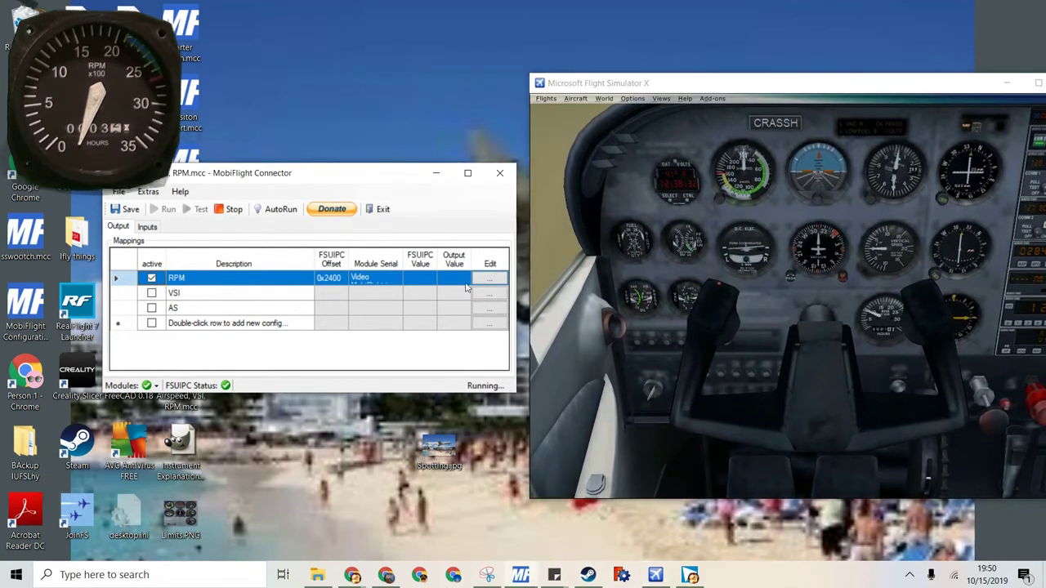
{"action": "left_click", "coordinate": [711, 296]}
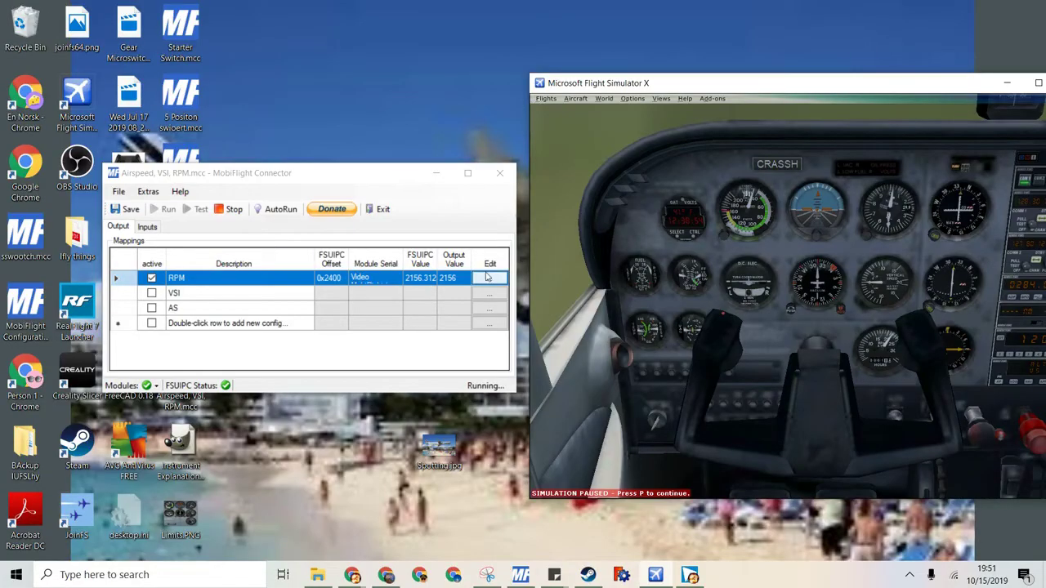
Step: Enable Apply interpolation on the RPM mapping's Compare tab
{"action": "left_click", "coordinate": [489, 278]}
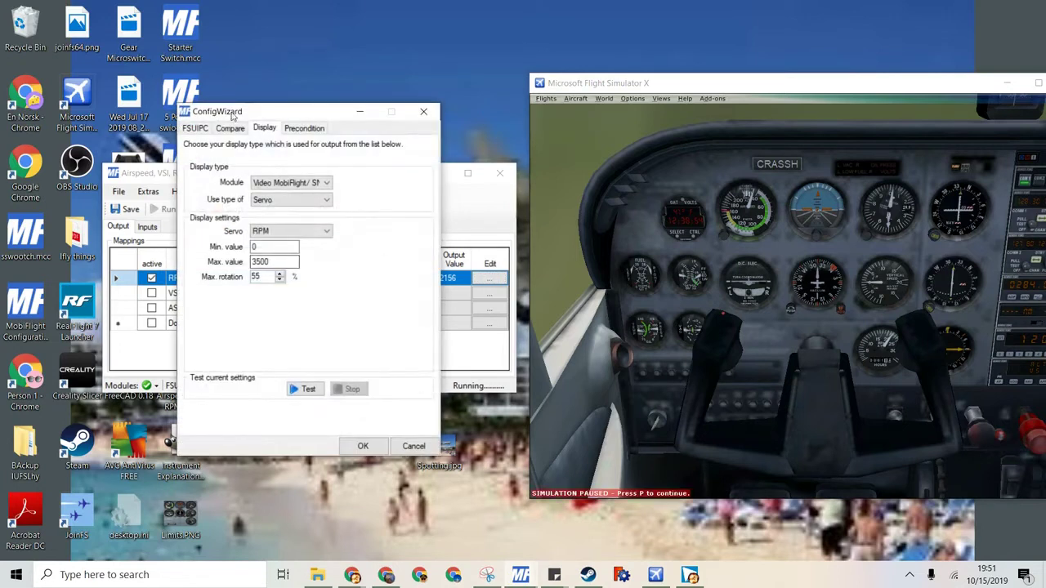
{"action": "left_click", "coordinate": [230, 128]}
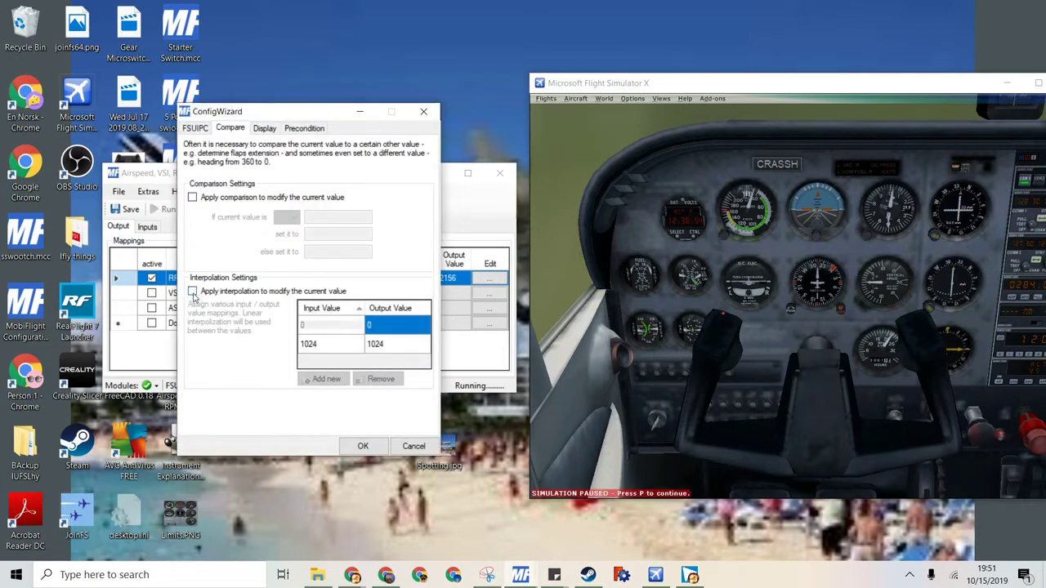
{"action": "left_click", "coordinate": [192, 292]}
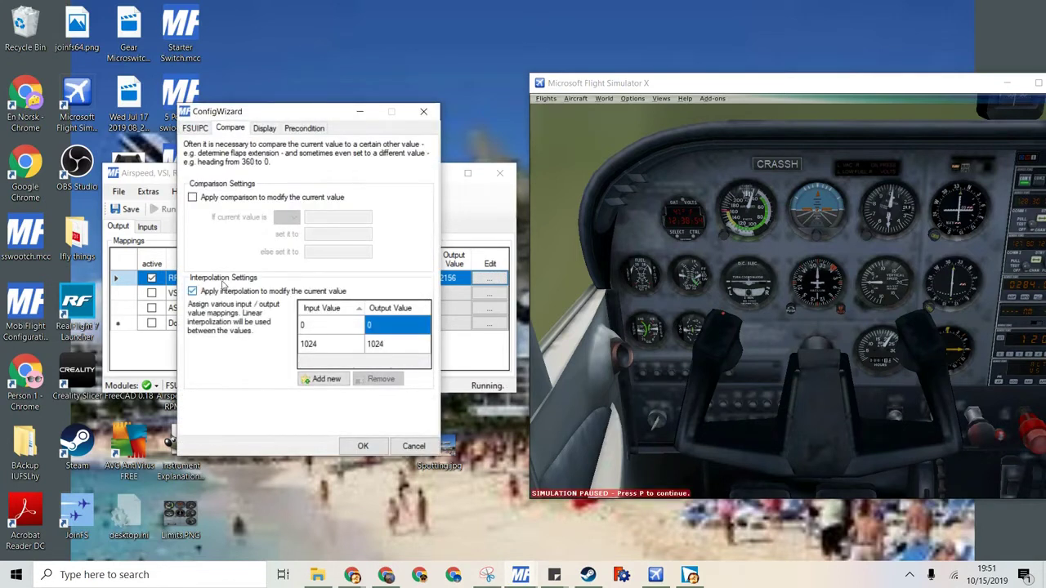
Step: Edit the interpolation table, selecting row 1's output value to change it to 15
{"action": "double_click", "coordinate": [328, 324]}
{"action": "left_click", "coordinate": [324, 327]}
{"action": "left_click", "coordinate": [355, 352]}
{"action": "left_click", "coordinate": [304, 344]}
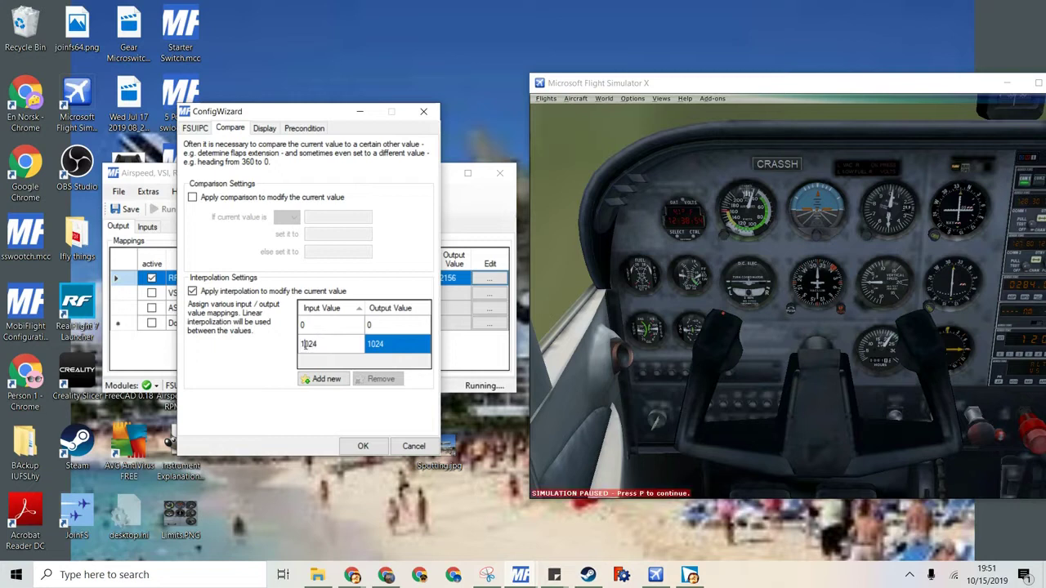
{"action": "left_click_drag", "start_coordinate": [317, 347], "coordinate": [302, 343]}
{"action": "left_click", "coordinate": [309, 329]}
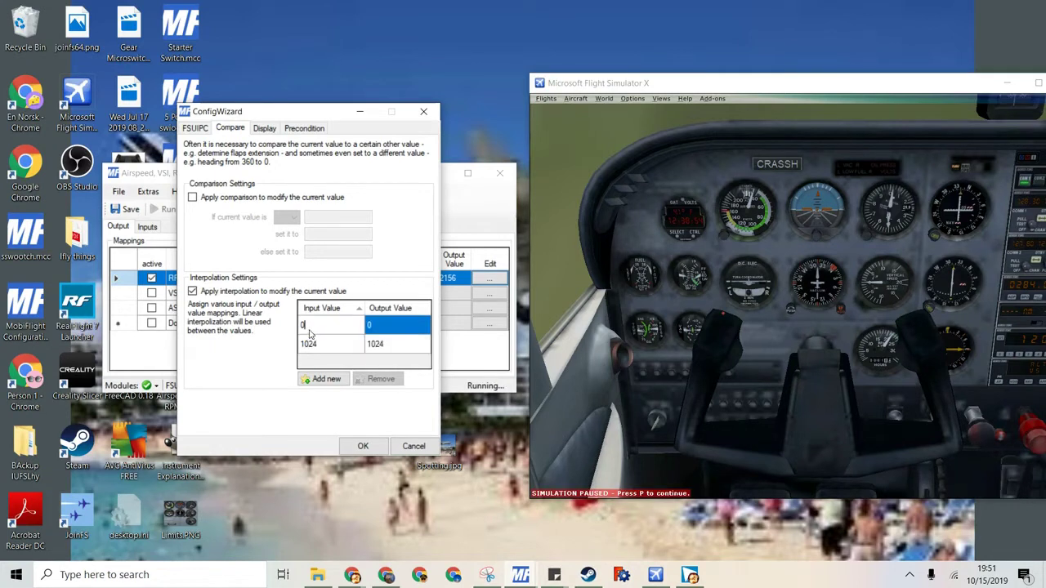
{"action": "left_click", "coordinate": [380, 325]}
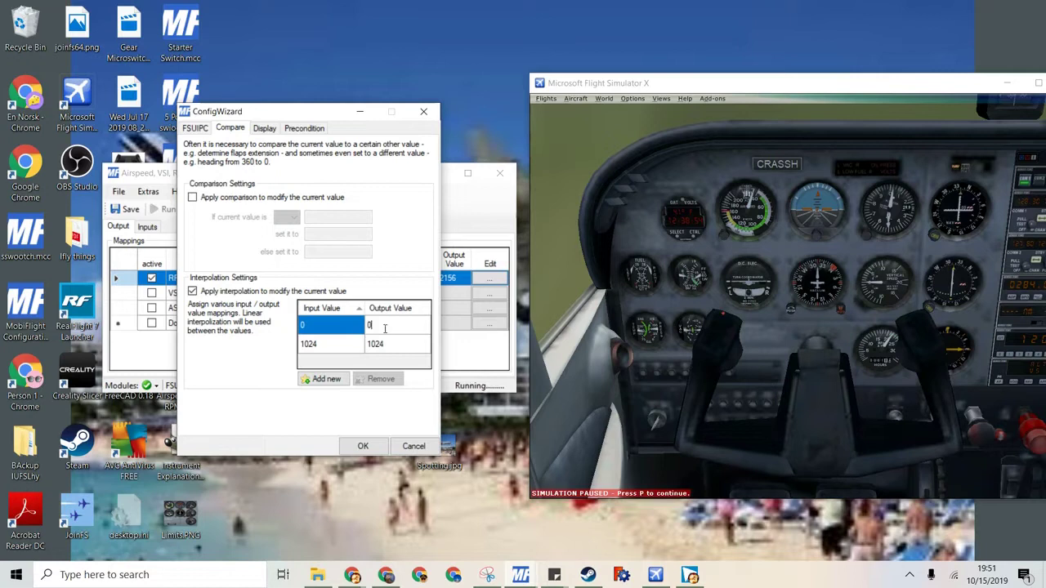
{"action": "double_click", "coordinate": [367, 325]}
Step: Confirm the interpolation settings and start the aircraft's engine in FSX
{"action": "left_click", "coordinate": [363, 445]}
{"action": "left_click", "coordinate": [708, 300]}
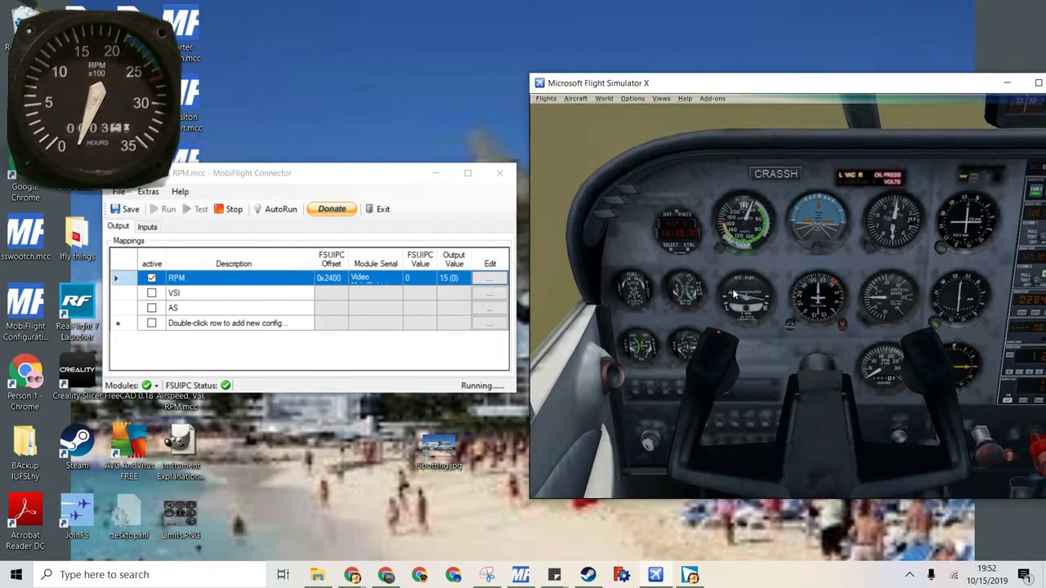
{"action": "left_click", "coordinate": [640, 443]}
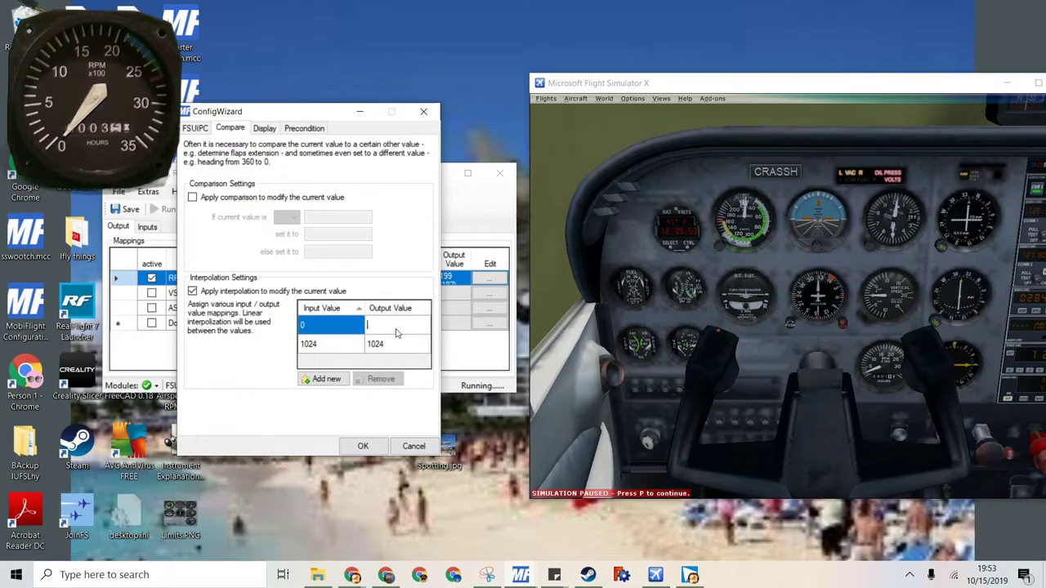
Step: Apply interpolation values 0→215 and 3500→35215, then unpause FSX
{"action": "type", "text": "15"}
{"action": "left_click", "coordinate": [363, 446]}
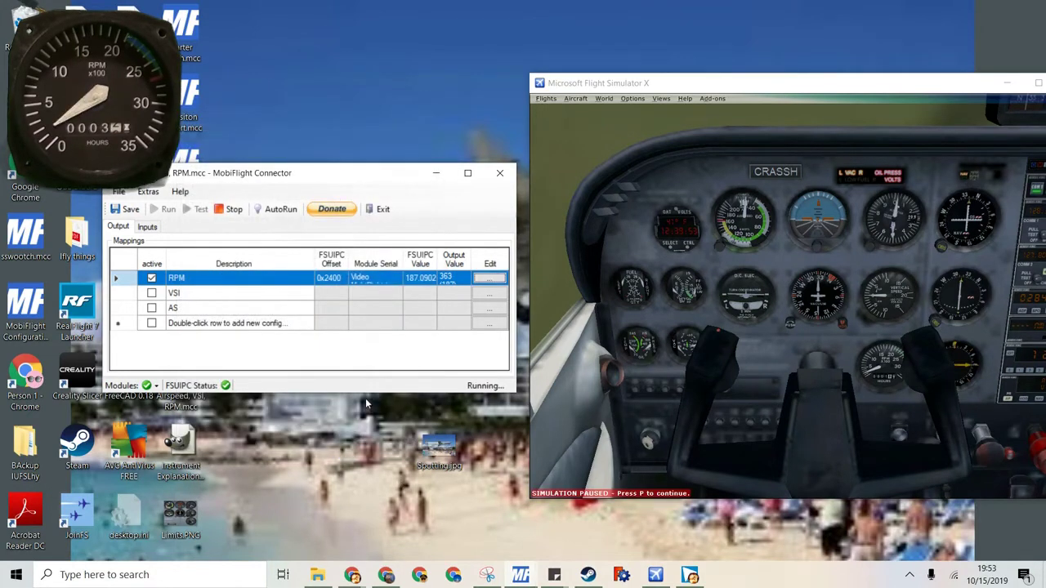
{"action": "left_click", "coordinate": [664, 271]}
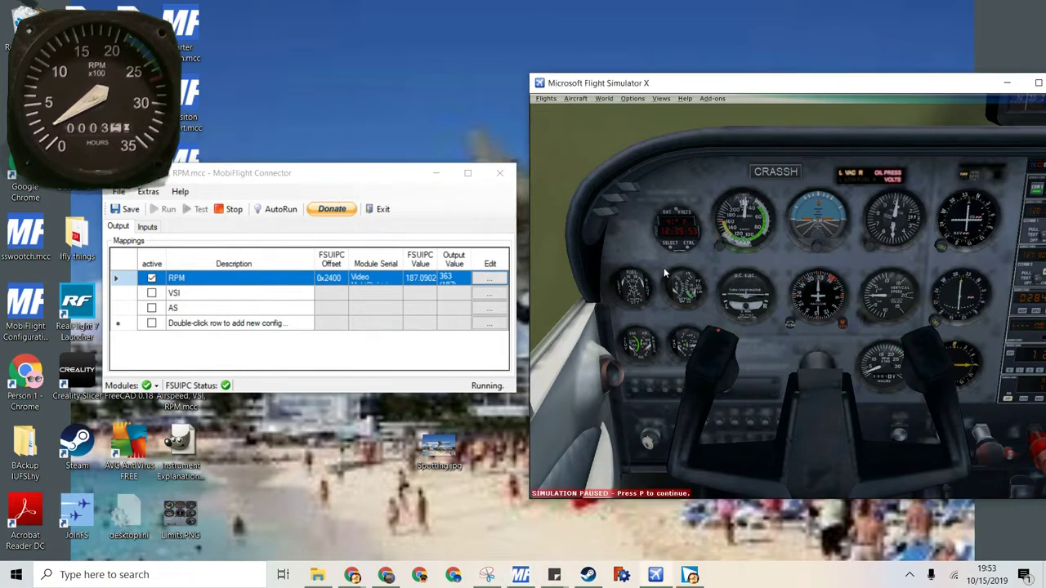
{"action": "key", "text": "p"}
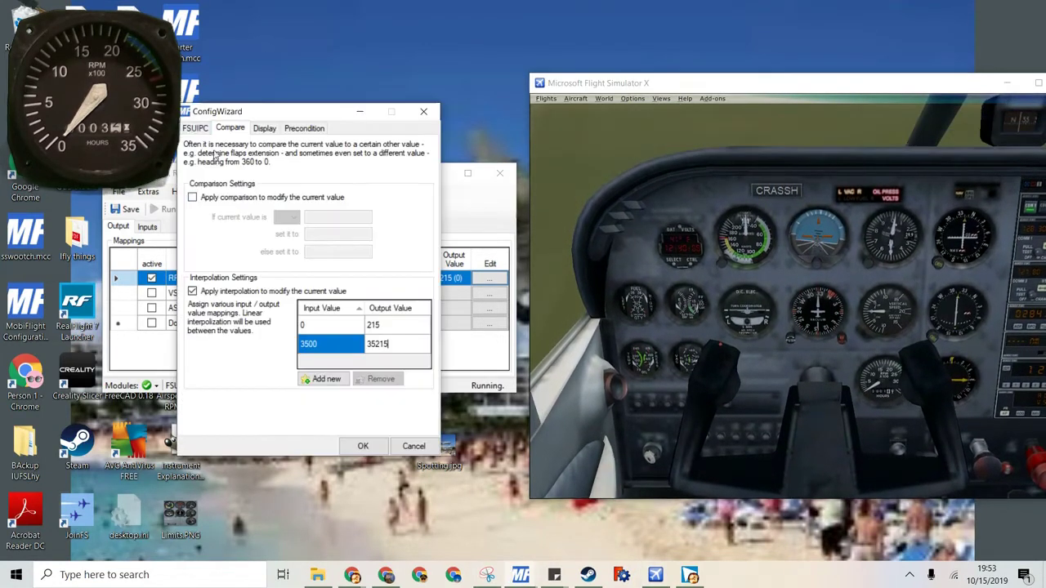
Step: Enter the $+215 transform for the RPM value, recheck the interpolation table, and confirm
{"action": "left_click", "coordinate": [195, 129]}
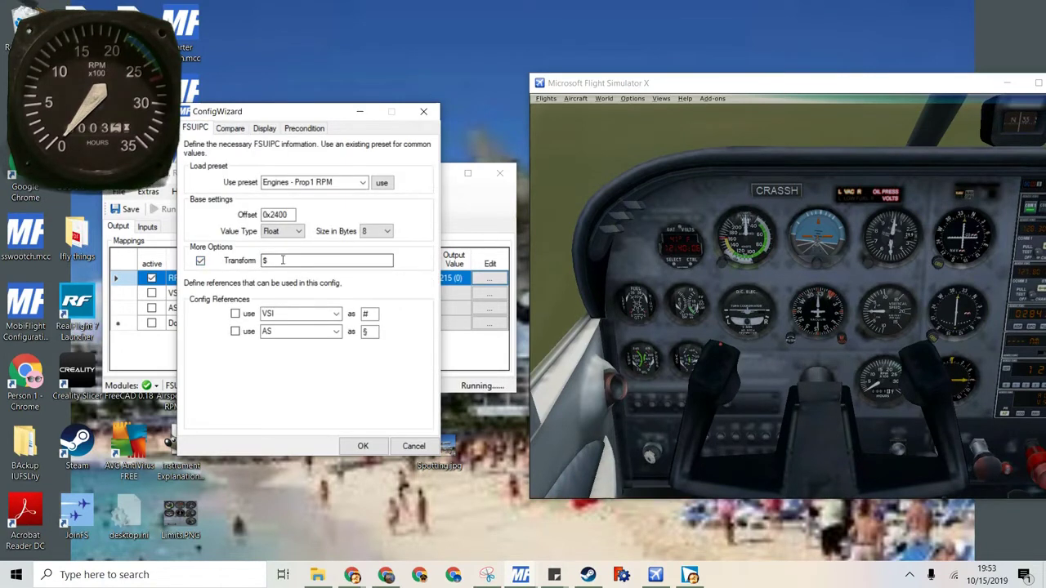
{"action": "left_click", "coordinate": [282, 260]}
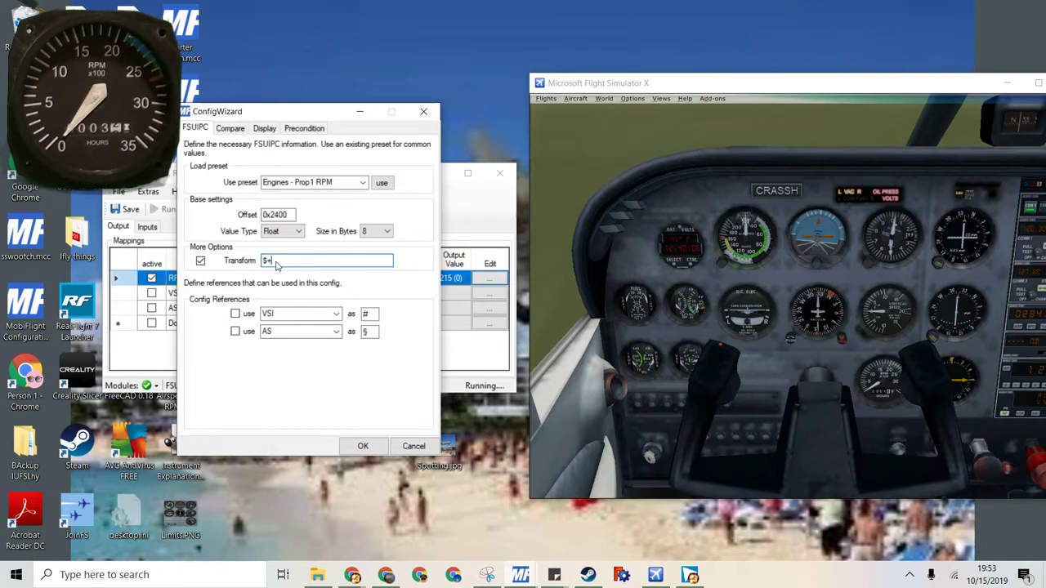
{"action": "type", "text": "5"}
{"action": "left_click", "coordinate": [232, 129]}
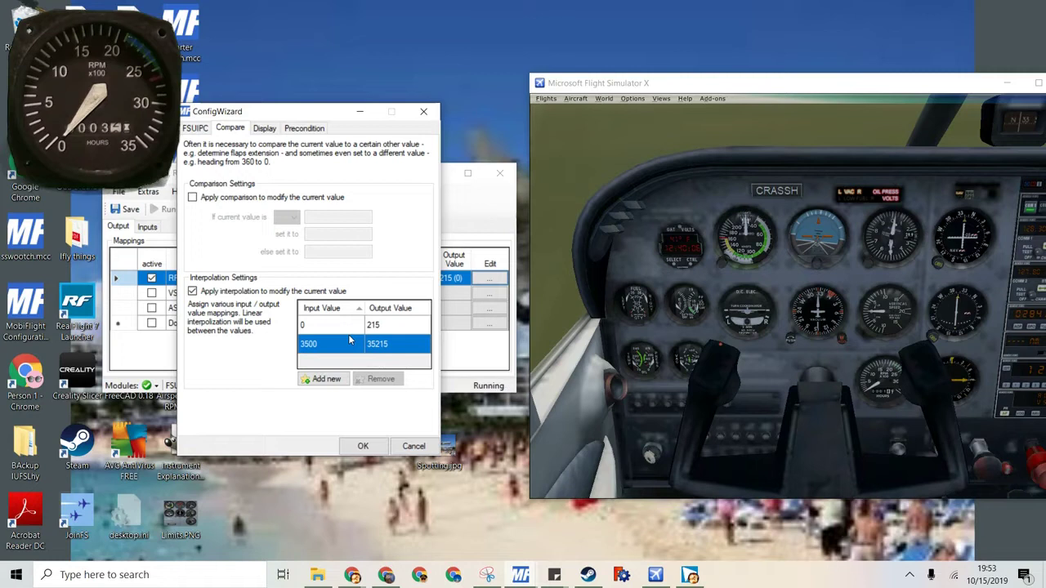
{"action": "left_click", "coordinate": [199, 126]}
{"action": "left_click", "coordinate": [230, 128]}
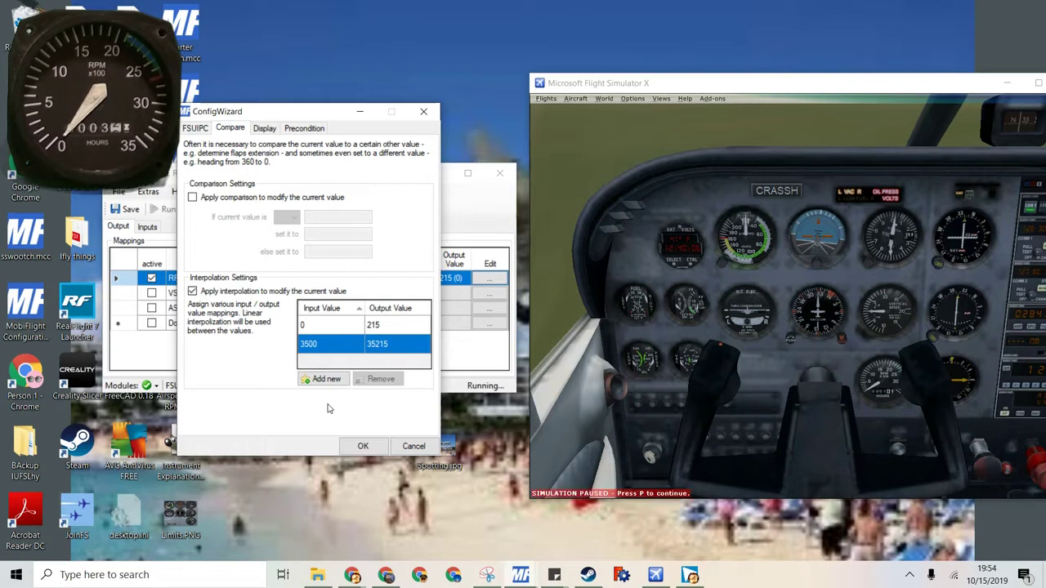
{"action": "left_click", "coordinate": [362, 447]}
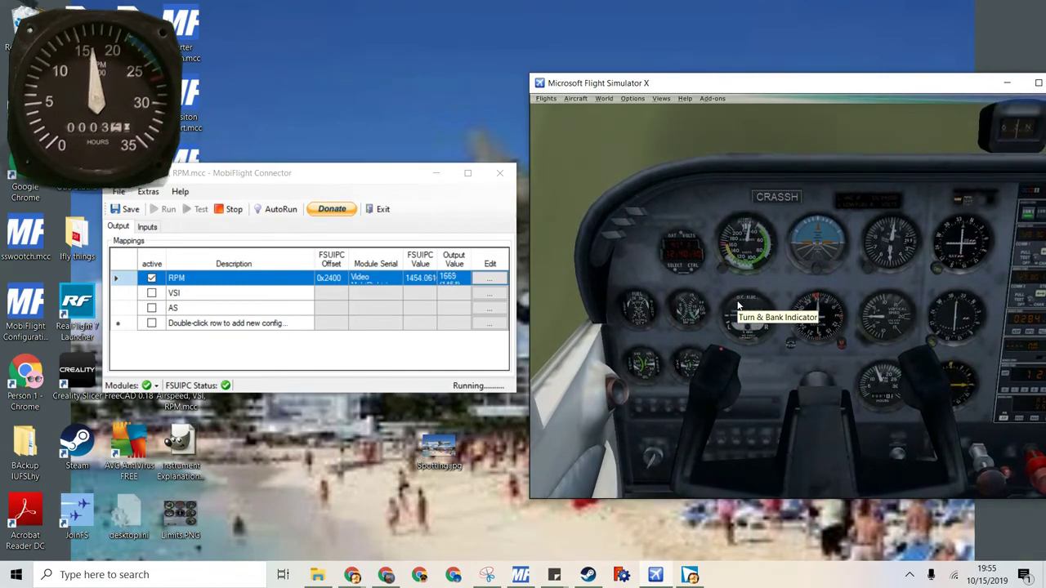
Step: Pause the sim and add an RPM calibration point mapping input 1500 to output 1650
{"action": "key", "text": "p"}
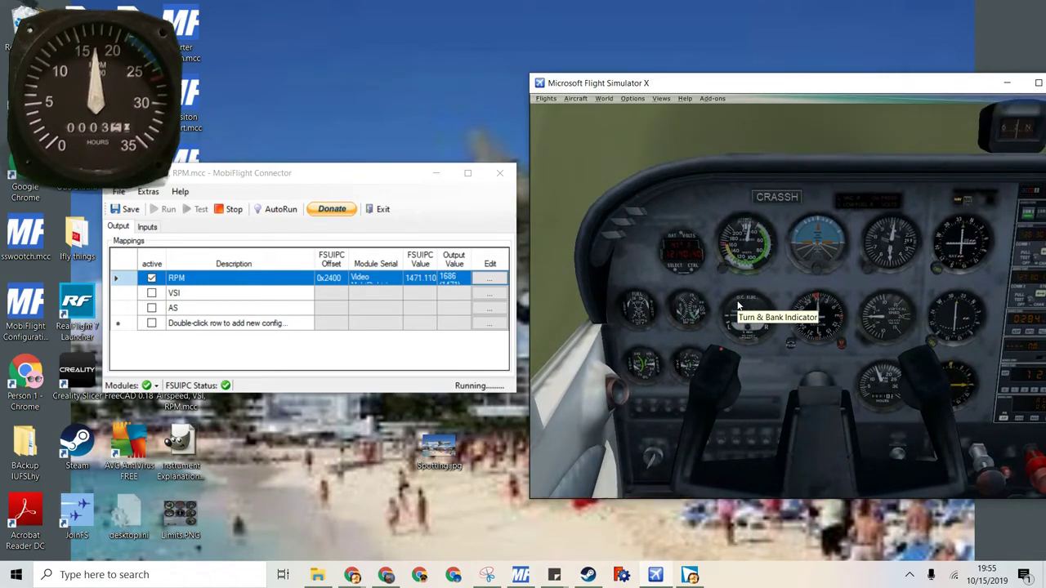
{"action": "left_click", "coordinate": [489, 279]}
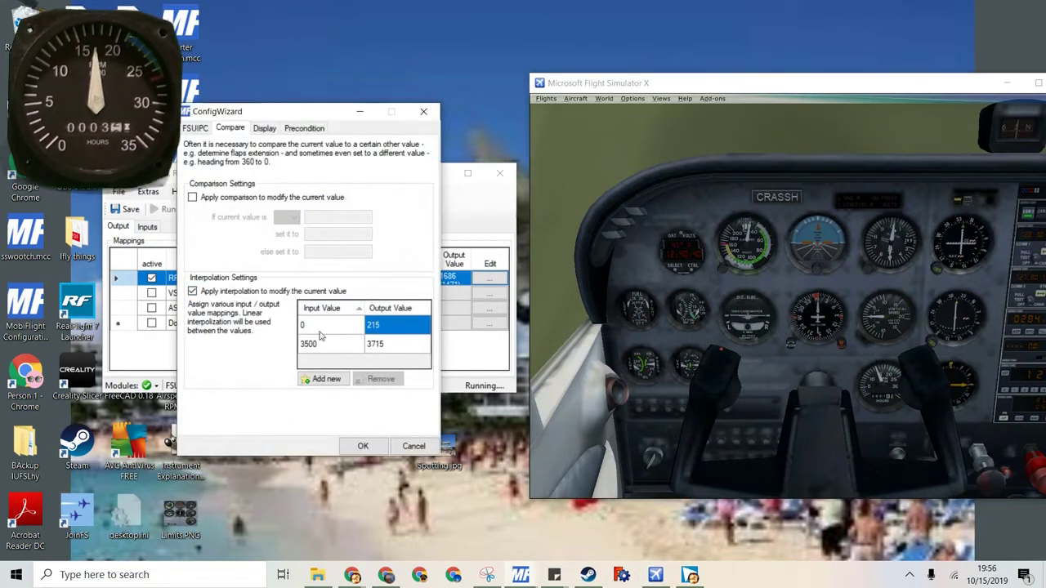
{"action": "left_click", "coordinate": [324, 379]}
{"action": "left_click", "coordinate": [321, 345]}
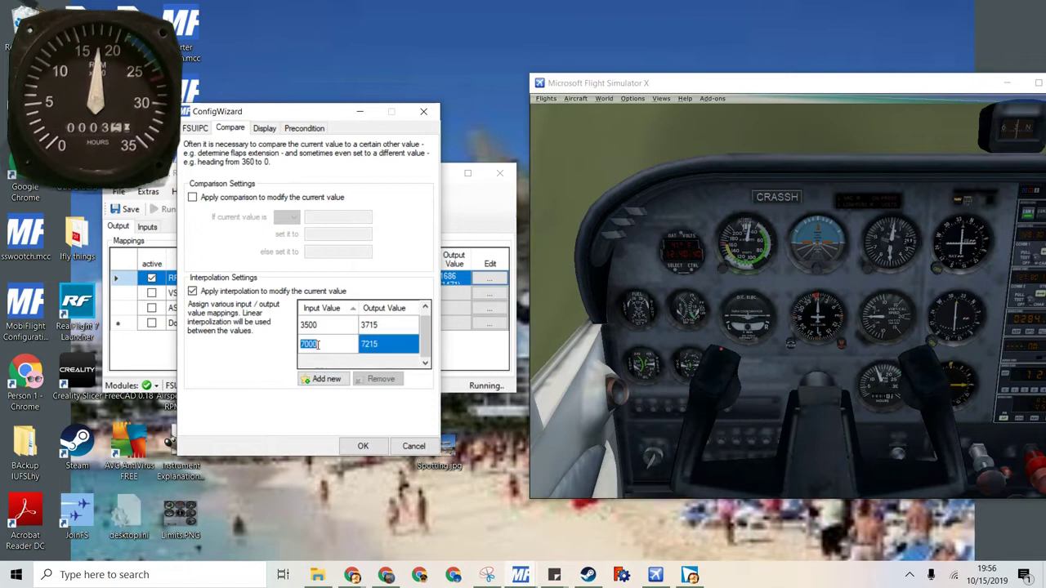
{"action": "type", "text": "15"}
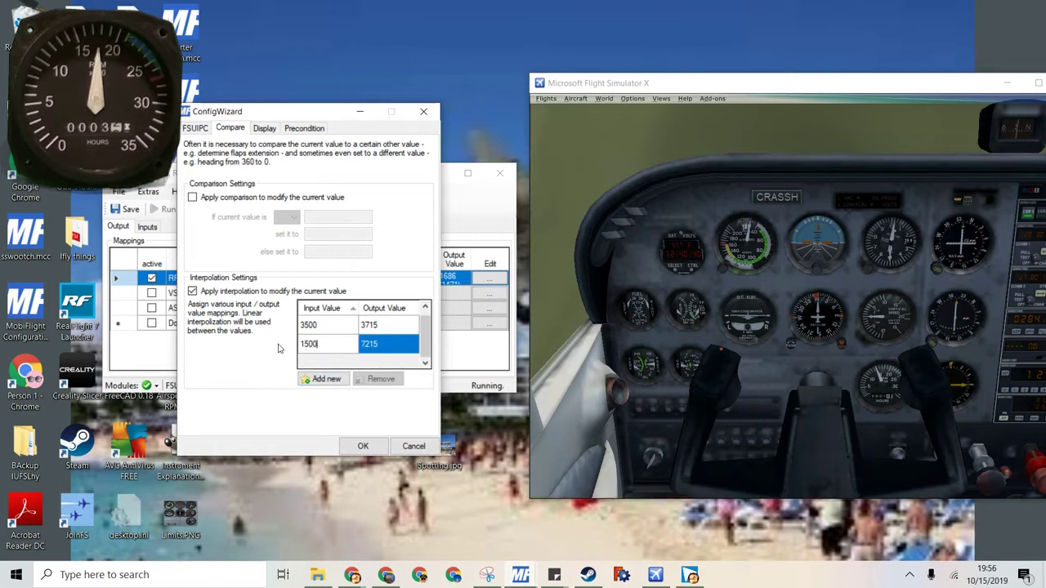
{"action": "left_click", "coordinate": [388, 348]}
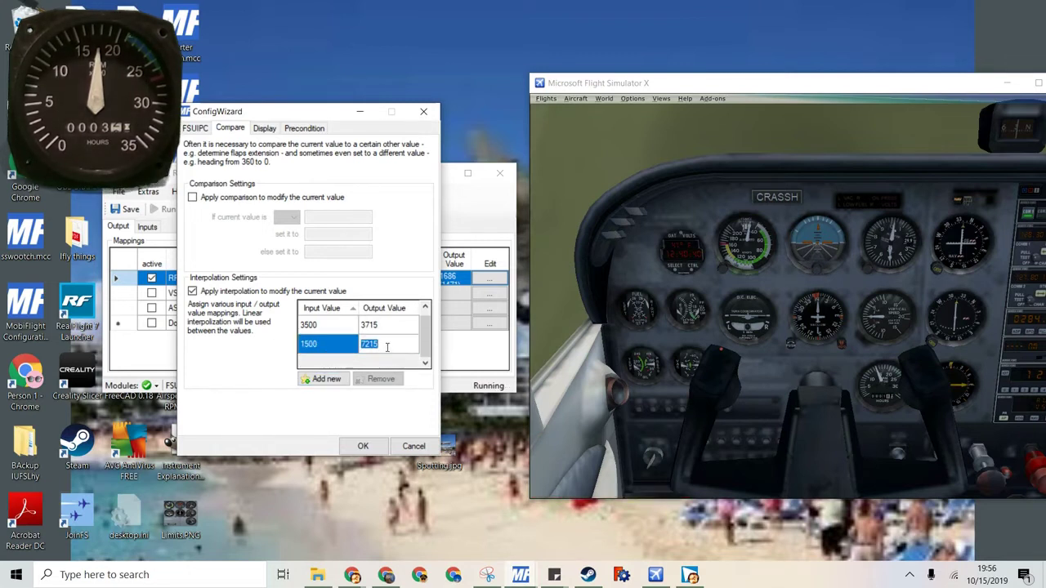
{"action": "type", "text": "150"}
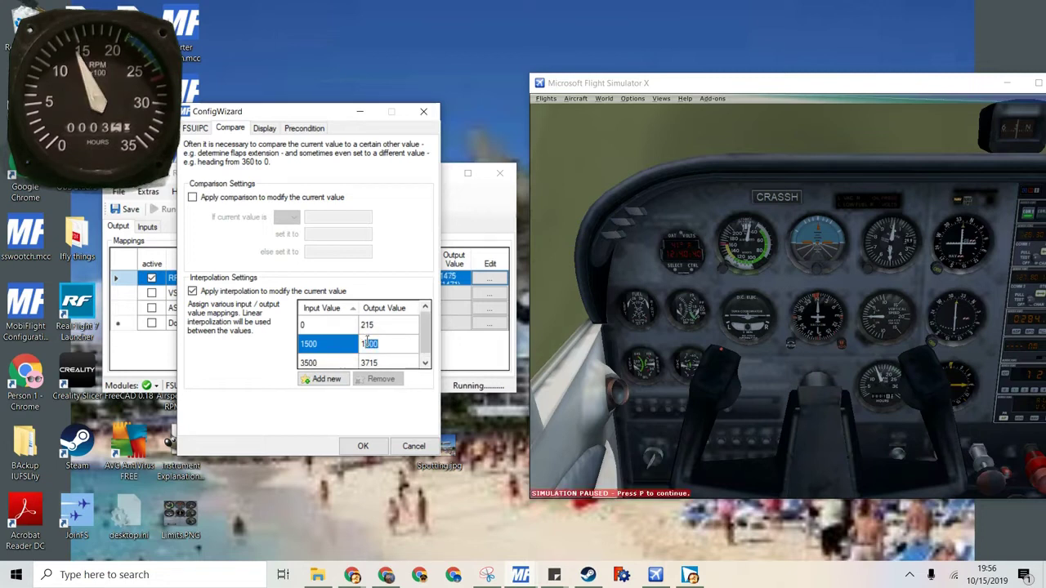
Step: Confirm the RPM calibration with its three interpolation points and return to the mappings list
{"action": "left_click", "coordinate": [362, 446]}
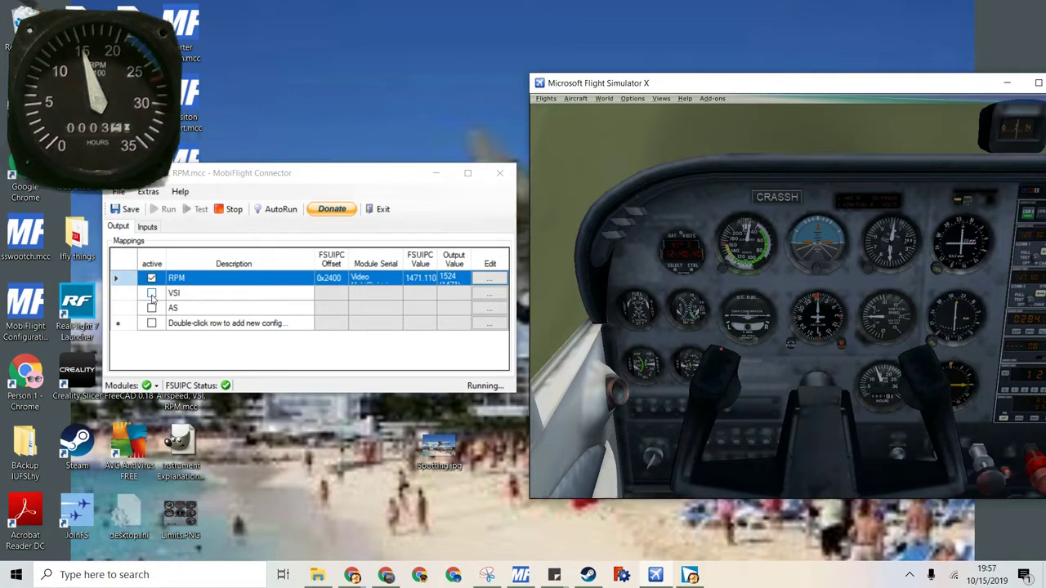
Step: Activate the VSI mapping and load the Pos./Attitude - Vertical speed preset (offset 0x02C8)
{"action": "left_click", "coordinate": [152, 294]}
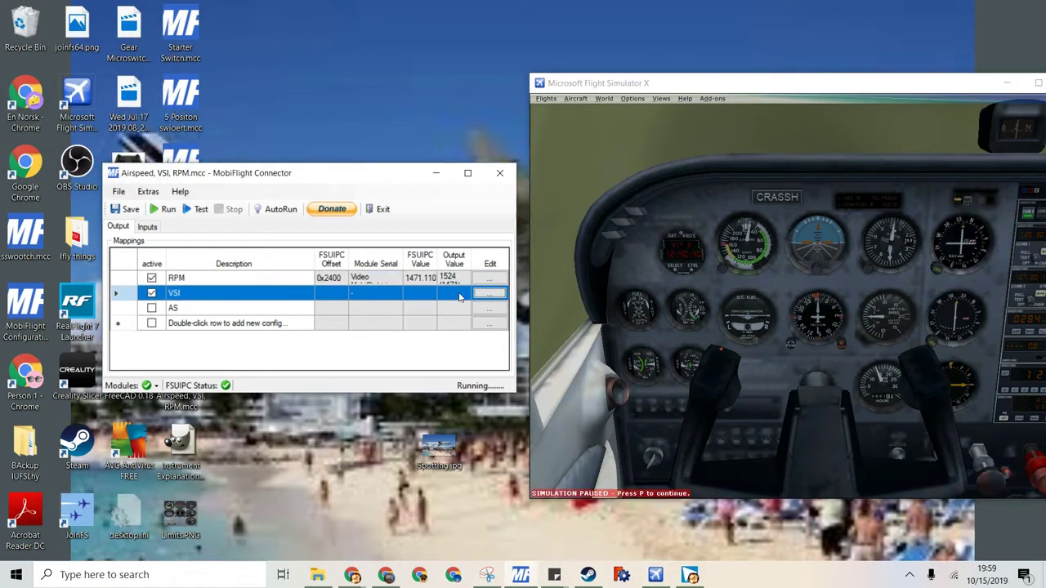
{"action": "left_click", "coordinate": [486, 295]}
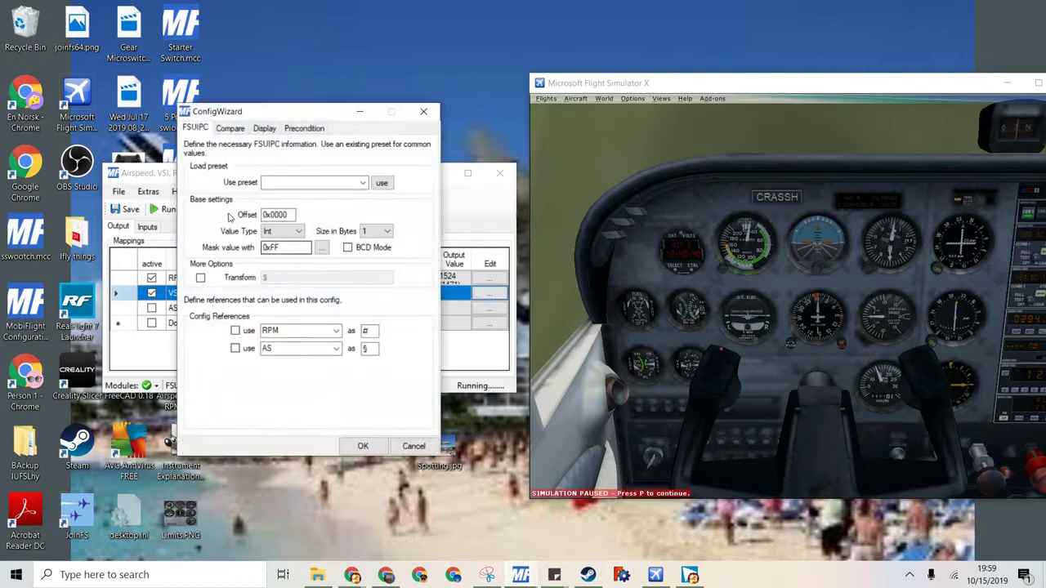
{"action": "left_click", "coordinate": [363, 182]}
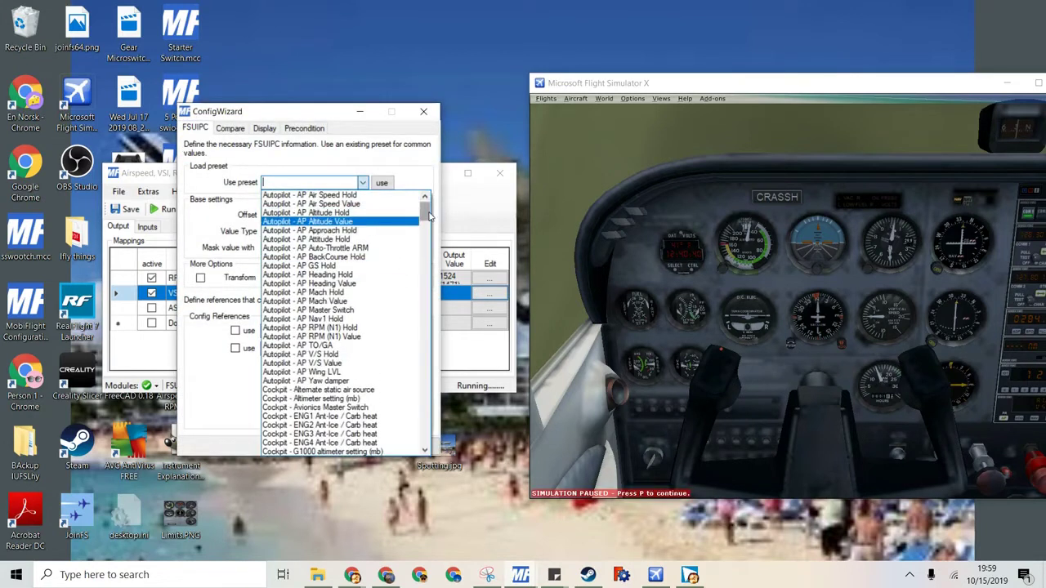
{"action": "left_click_drag", "start_coordinate": [424, 206], "coordinate": [447, 414]}
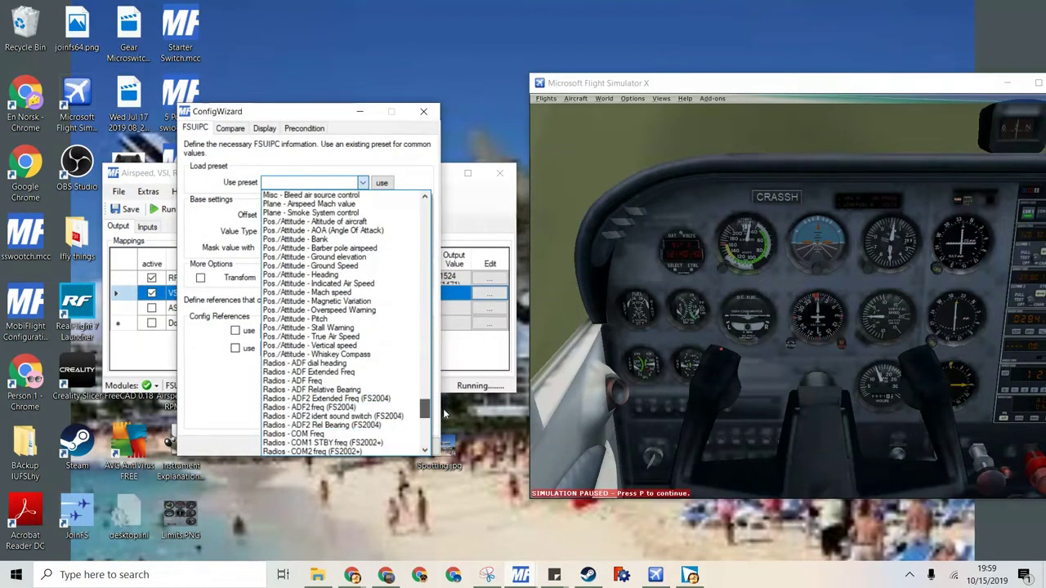
{"action": "left_click", "coordinate": [333, 347]}
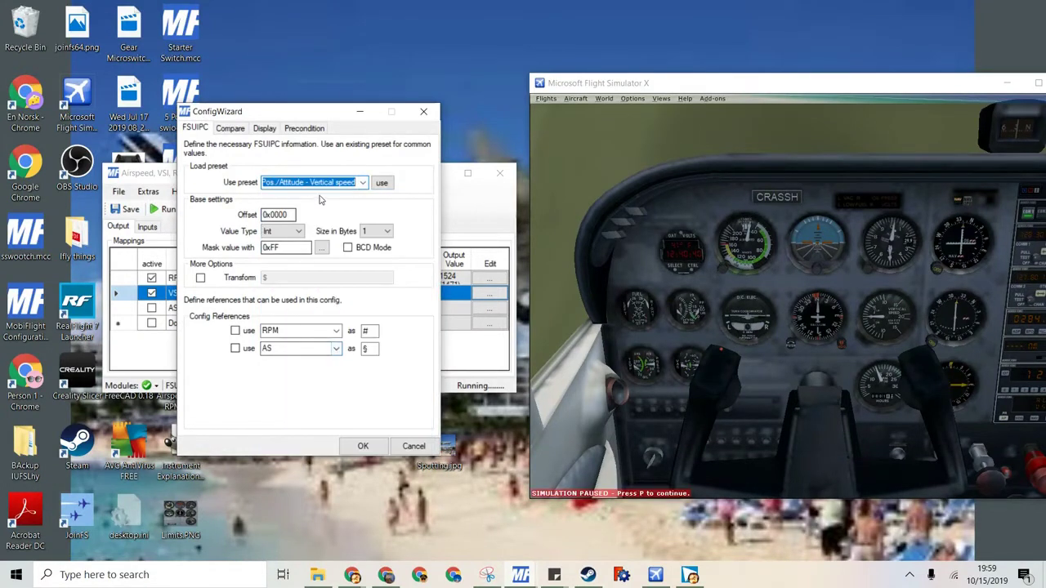
{"action": "left_click", "coordinate": [381, 183]}
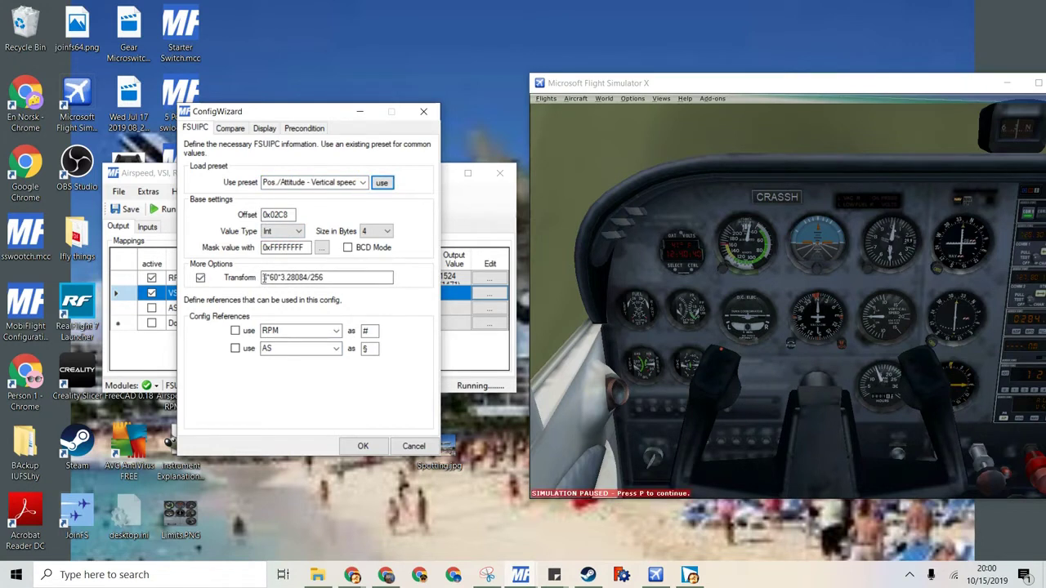
Step: Check the $*60*3.28084/256 transform, then move to the Display output settings
{"action": "left_click", "coordinate": [264, 278]}
{"action": "left_click", "coordinate": [283, 278]}
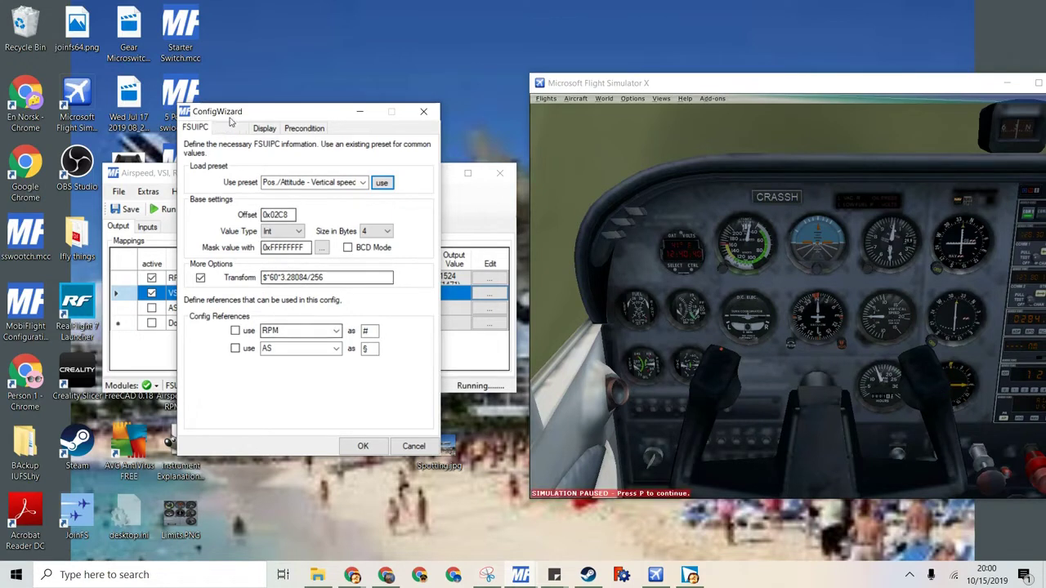
{"action": "left_click", "coordinate": [232, 129]}
{"action": "left_click", "coordinate": [264, 129]}
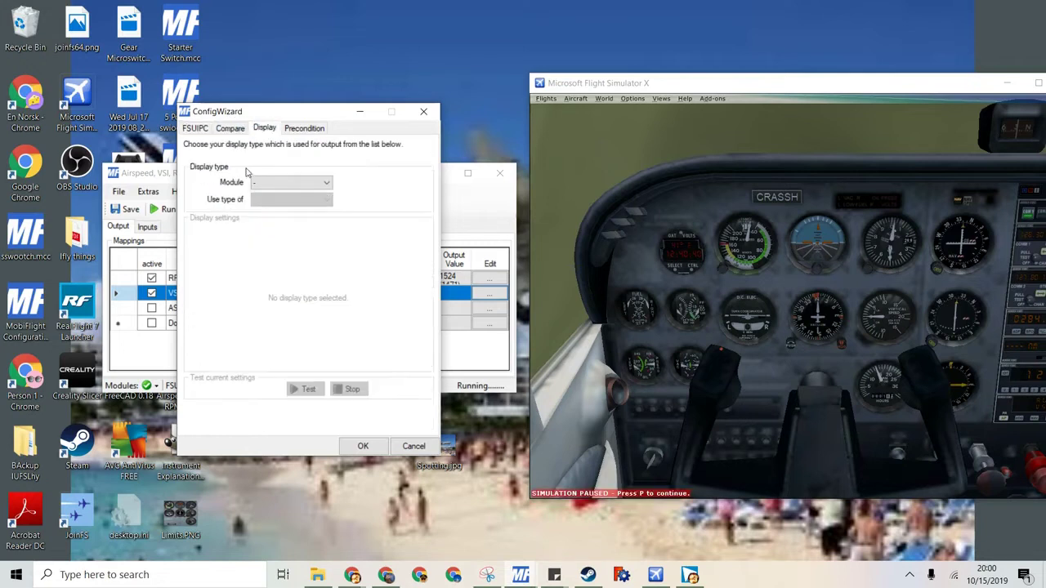
{"action": "left_click", "coordinate": [291, 182]}
Step: Send the VSI output to the VSI servo on the MobiFlight module and test-sweep it
{"action": "left_click", "coordinate": [290, 203]}
{"action": "left_click", "coordinate": [291, 200]}
{"action": "left_click", "coordinate": [296, 214]}
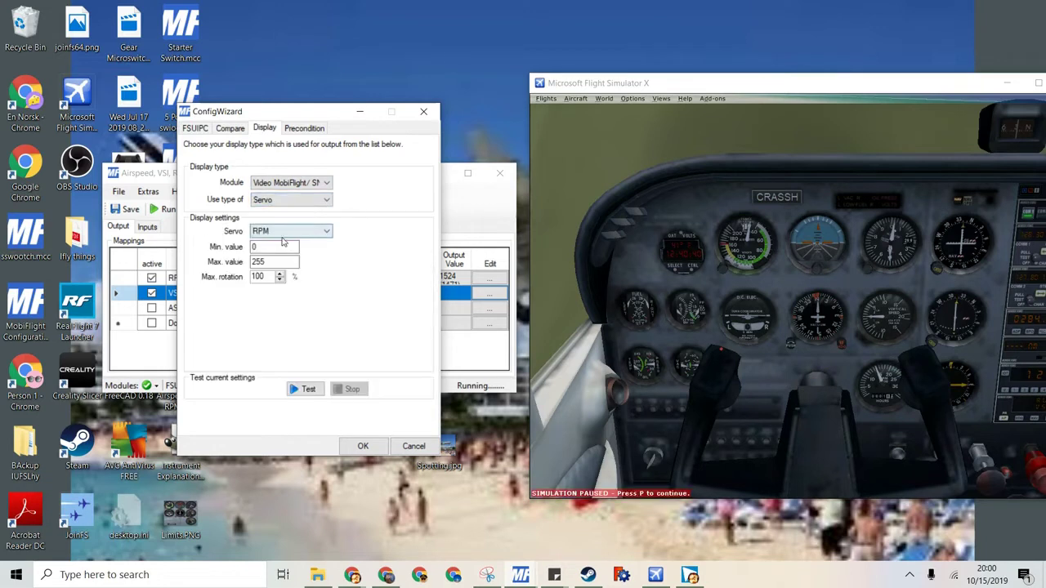
{"action": "left_click", "coordinate": [283, 235]}
{"action": "left_click", "coordinate": [284, 251]}
{"action": "left_click", "coordinate": [308, 389]}
{"action": "left_click", "coordinate": [356, 392]}
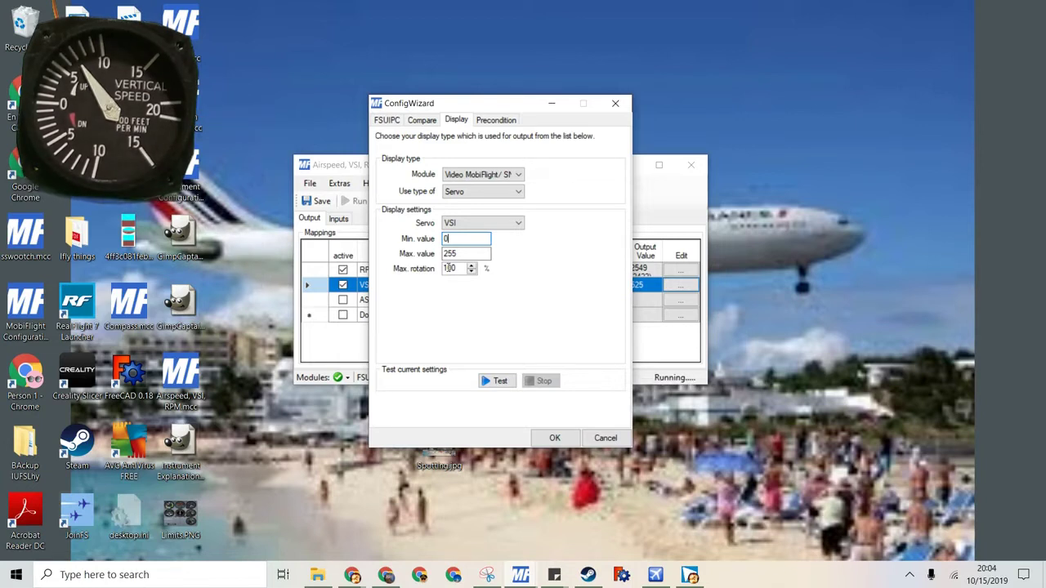
Step: Set the VSI servo range to 0–4000 and save the mapping
{"action": "left_click", "coordinate": [462, 239]}
{"action": "key", "text": "Tab"}
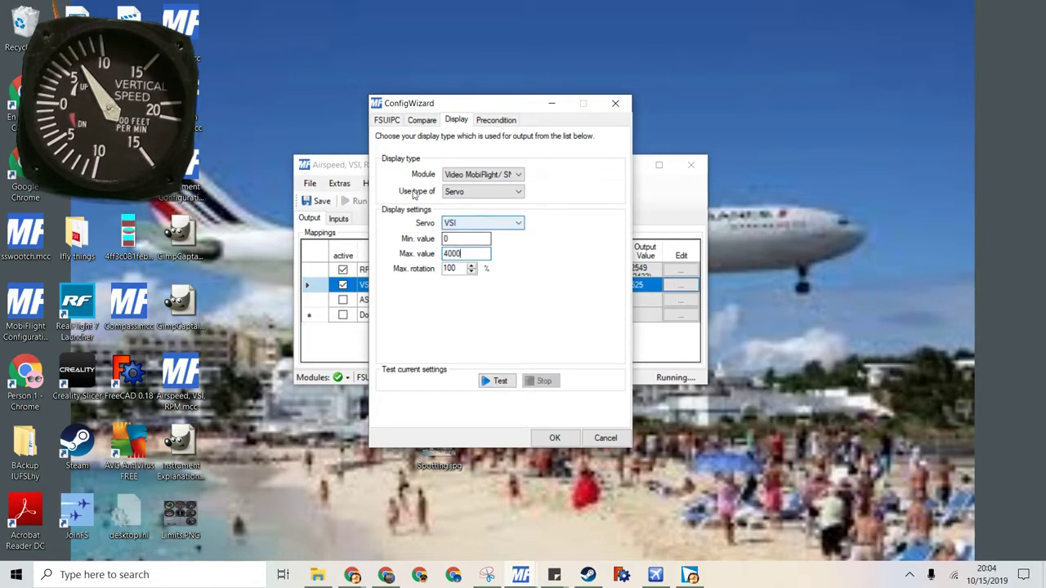
{"action": "left_click", "coordinate": [554, 438]}
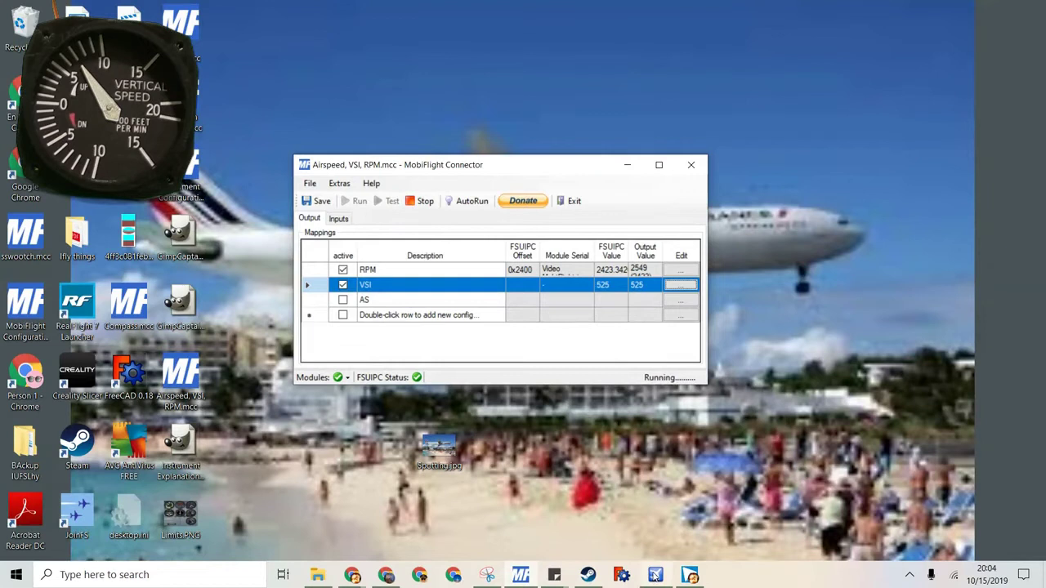
Step: Move the Connector window left beside FSX, open the VSI settings, and pause the simulator
{"action": "left_click_drag", "start_coordinate": [512, 170], "coordinate": [247, 193]}
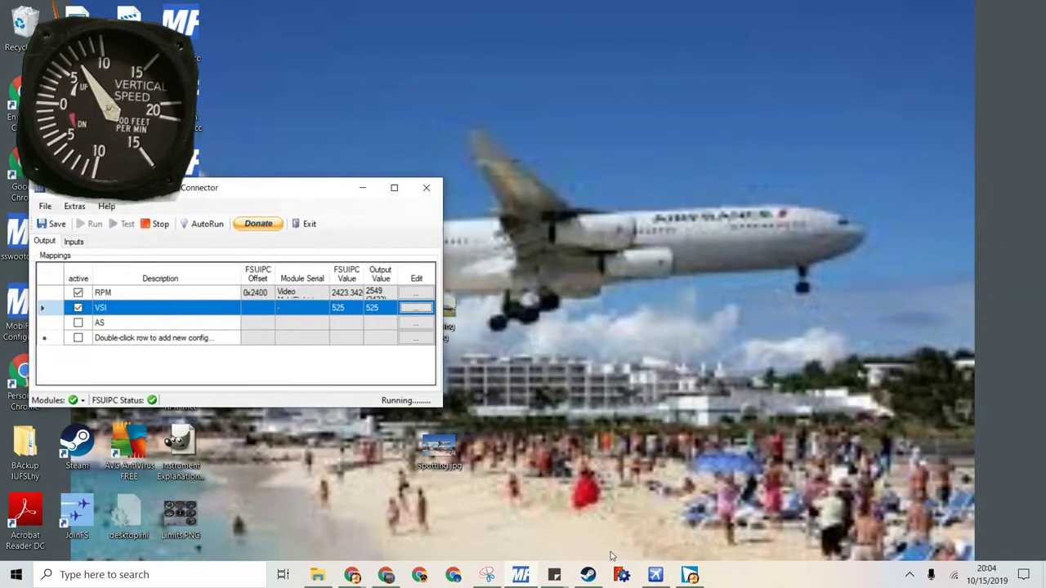
{"action": "left_click", "coordinate": [416, 309]}
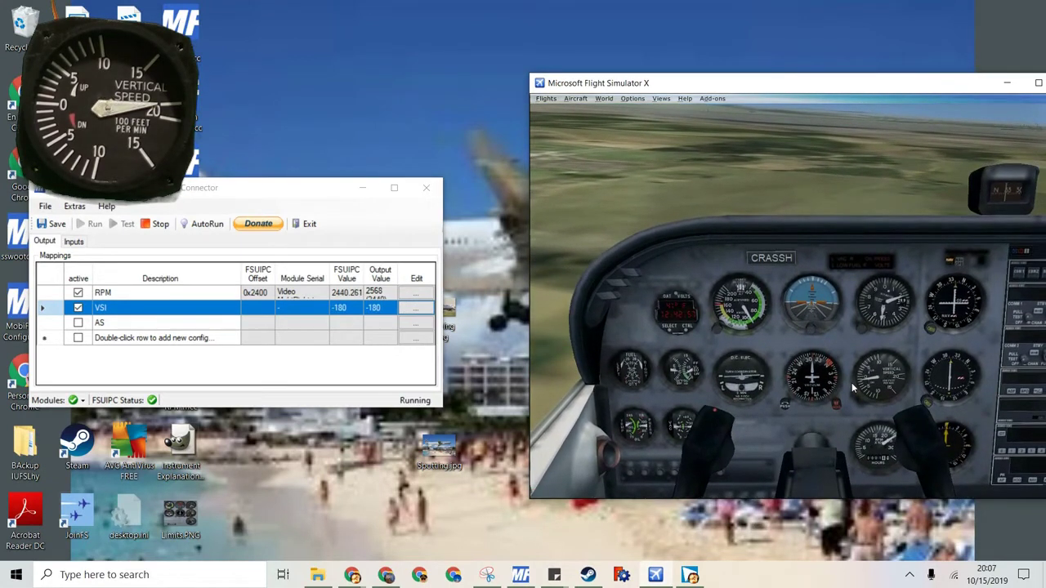
{"action": "key", "text": "p"}
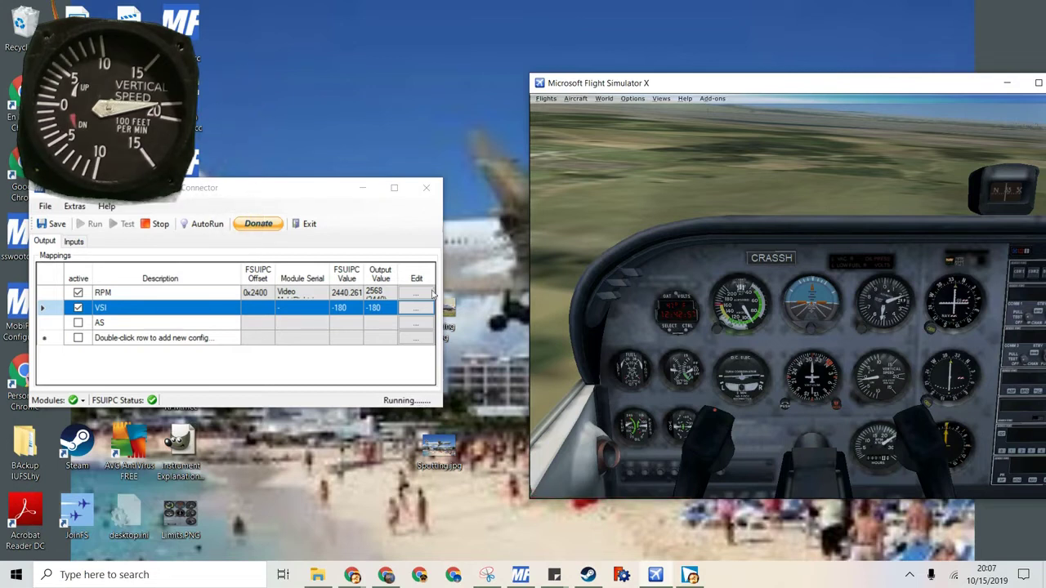
Step: Set VSI interpolation points -2000 → 0 and 2000 → 4000, then confirm the settings
{"action": "left_click", "coordinate": [416, 309]}
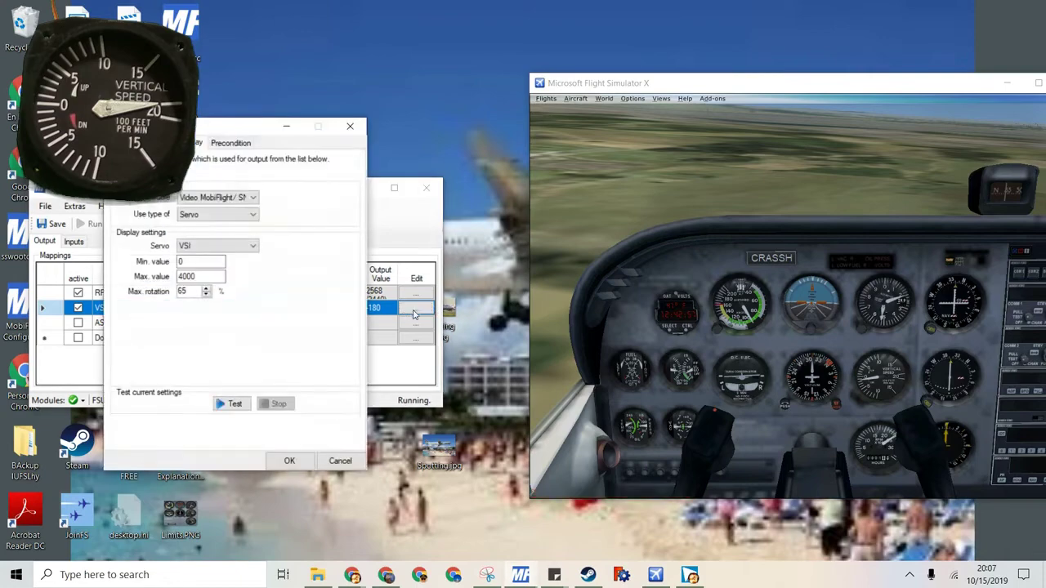
{"action": "left_click", "coordinate": [155, 143]}
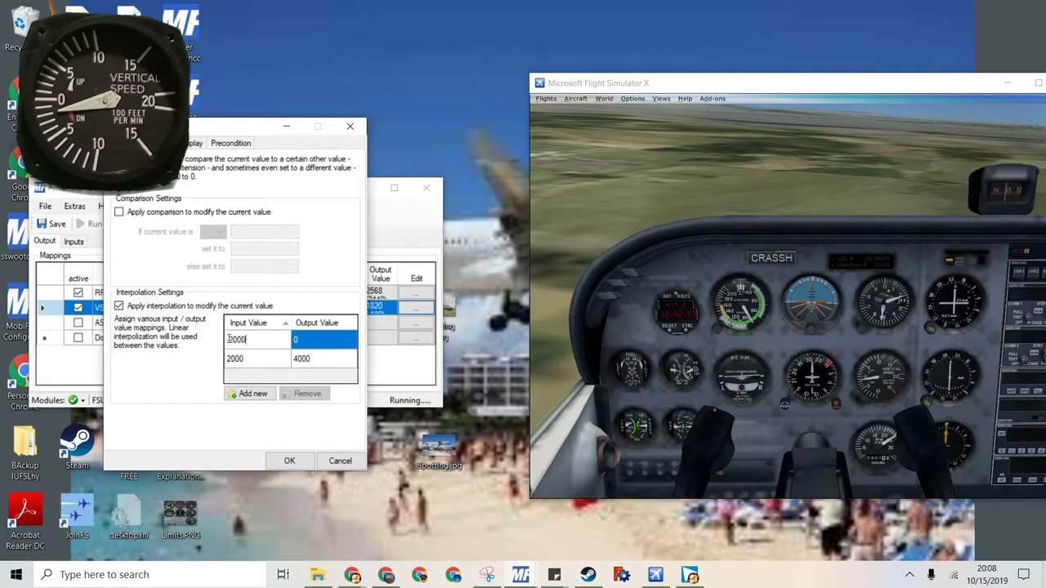
{"action": "left_click_drag", "start_coordinate": [229, 342], "coordinate": [255, 340]}
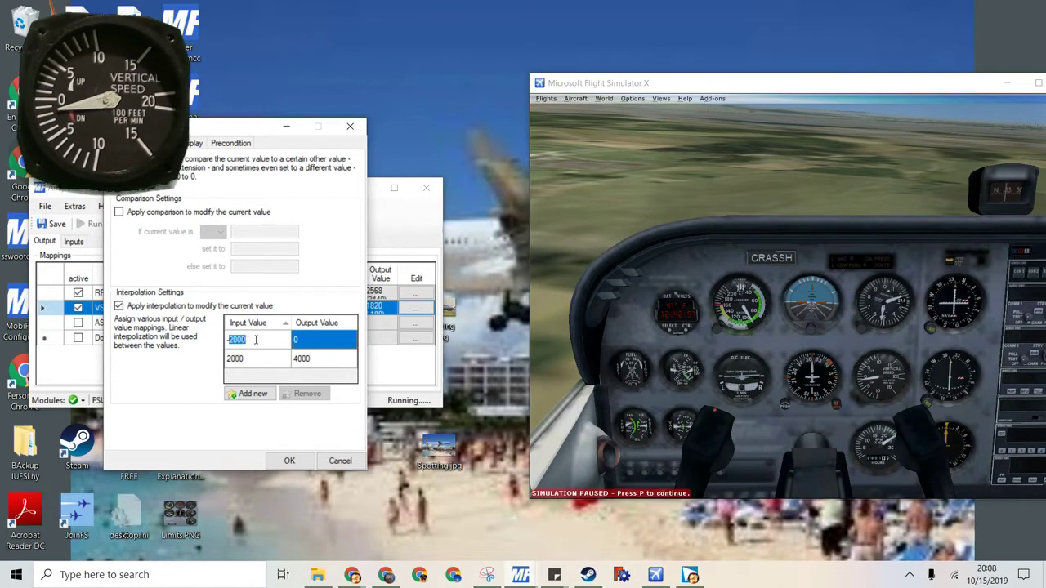
{"action": "left_click", "coordinate": [297, 339]}
{"action": "double_click", "coordinate": [297, 340]}
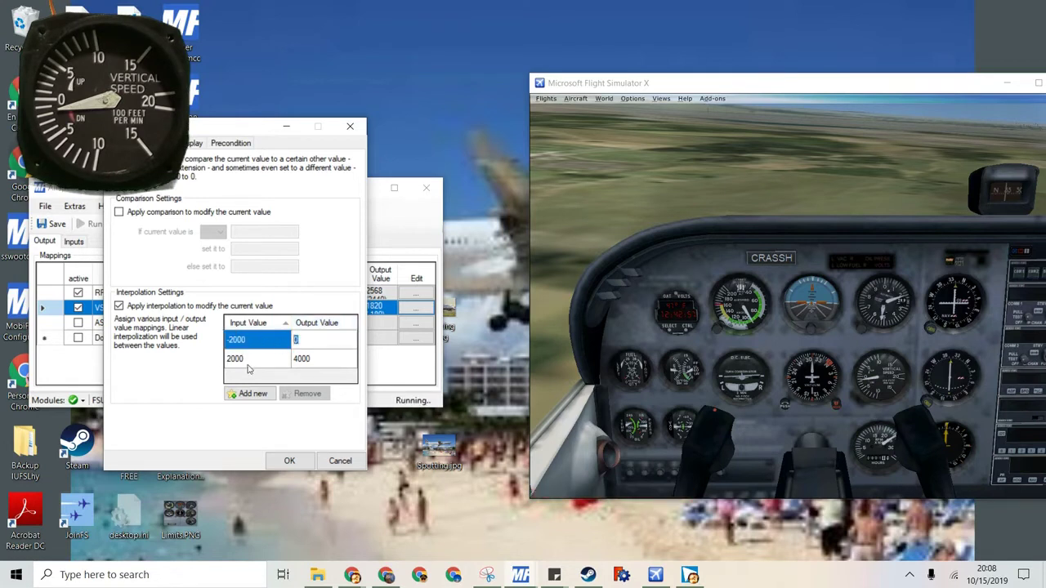
{"action": "left_click", "coordinate": [243, 360]}
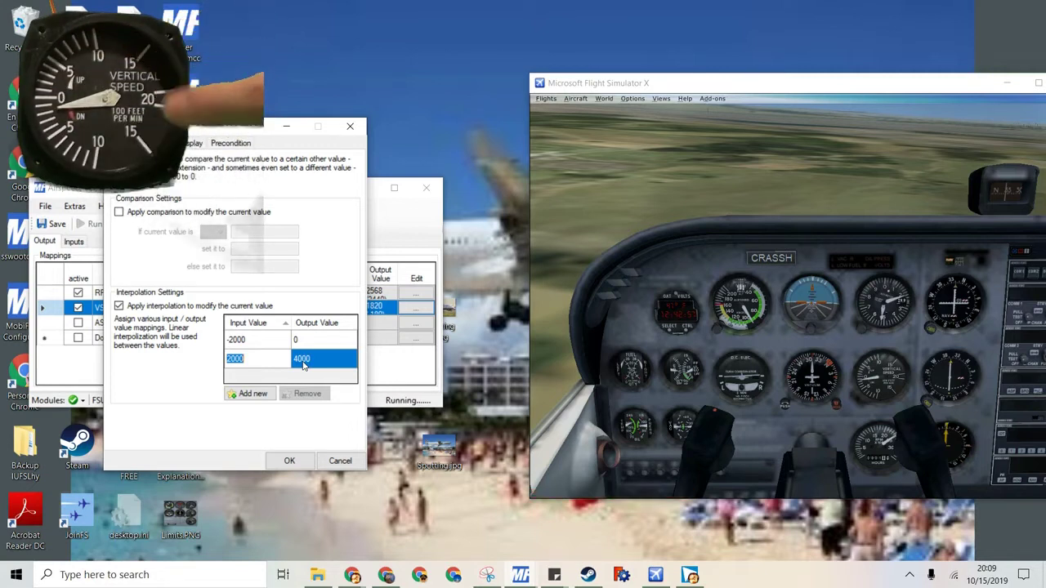
{"action": "left_click", "coordinate": [289, 460]}
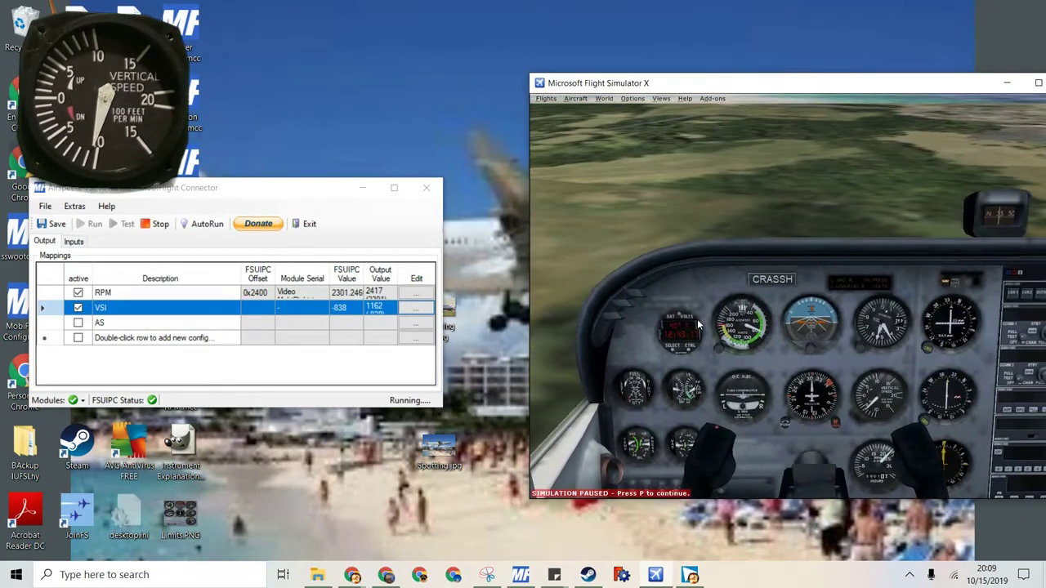
Step: Add a new VSI interpolation point with input 500, edit its output, and close
{"action": "left_click", "coordinate": [416, 307]}
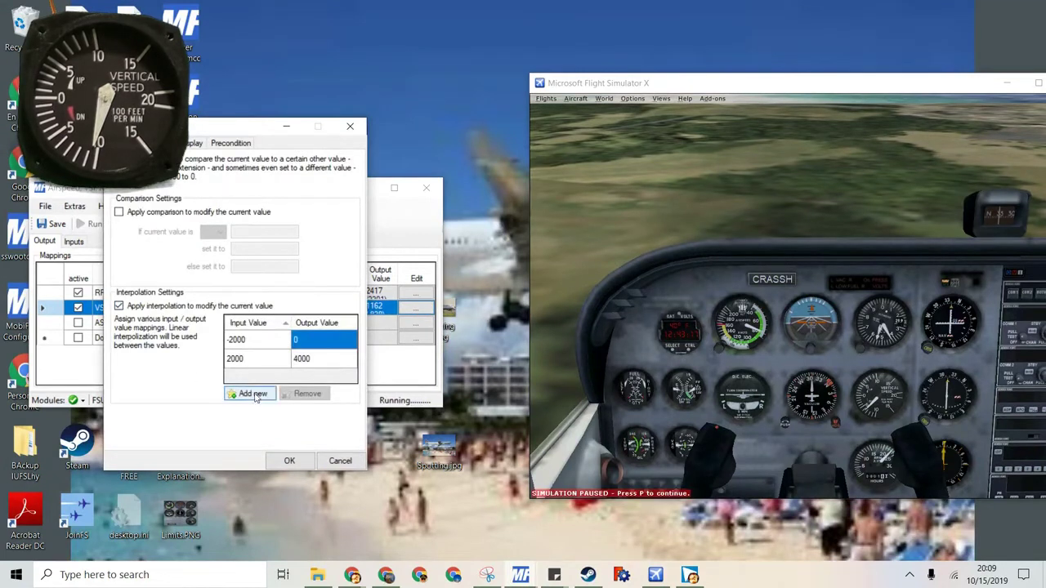
{"action": "left_click", "coordinate": [249, 394]}
{"action": "left_click", "coordinate": [255, 356]}
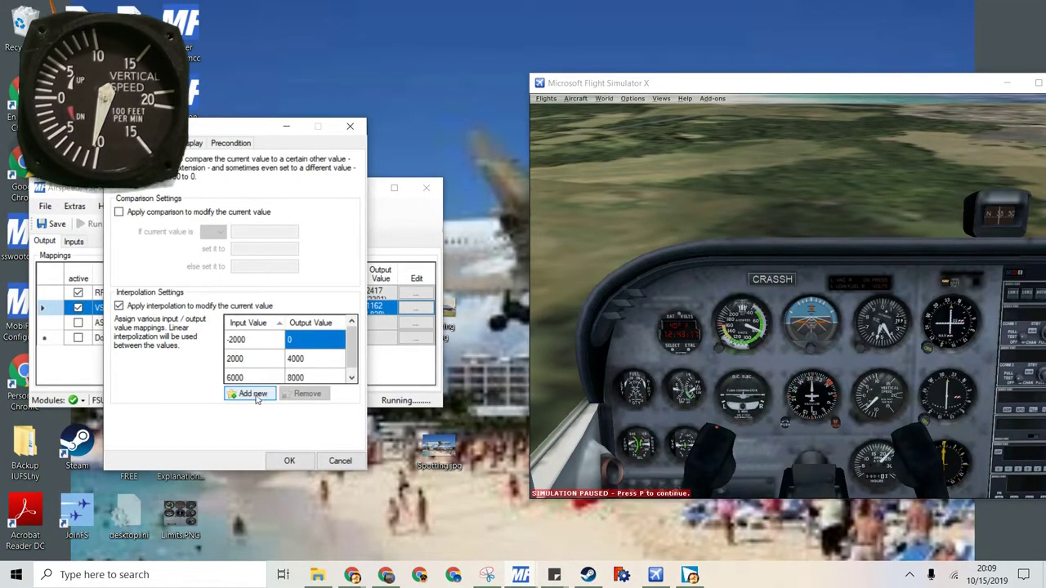
{"action": "left_click", "coordinate": [246, 358]}
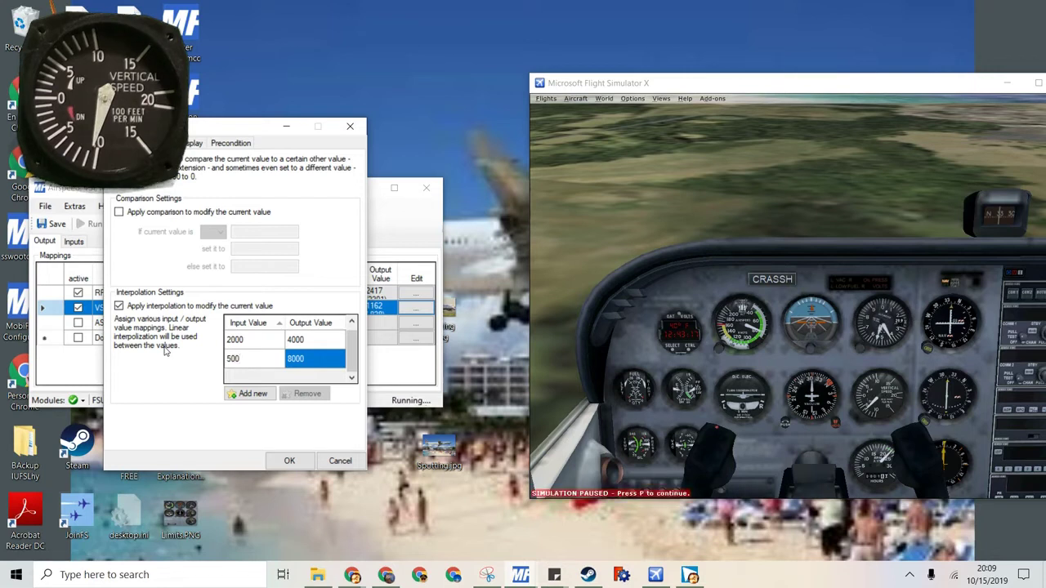
{"action": "left_click", "coordinate": [294, 359]}
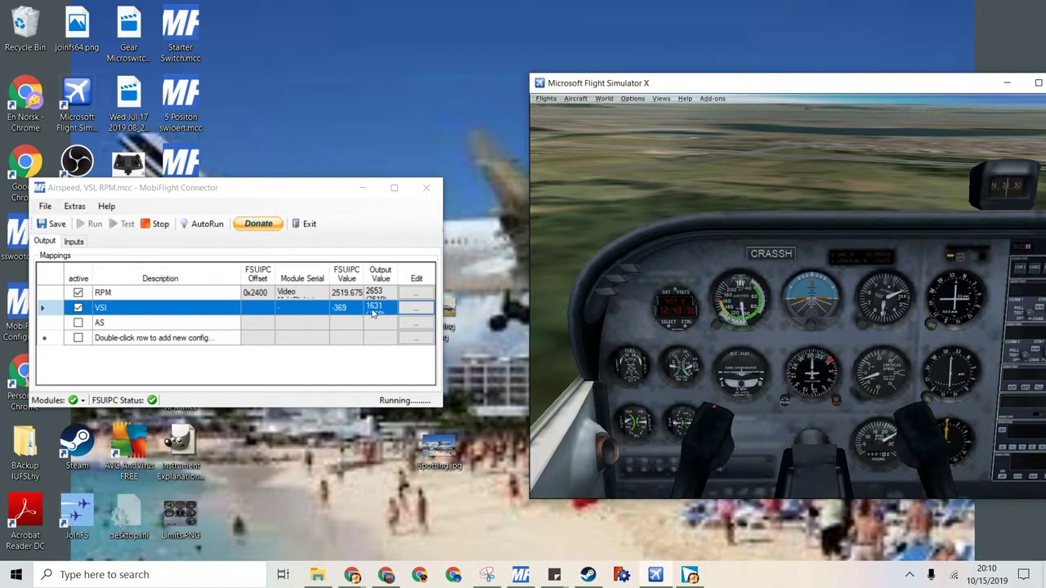
Step: Open the VSI settings and delete the stray -2001 interpolation point
{"action": "left_click", "coordinate": [418, 312]}
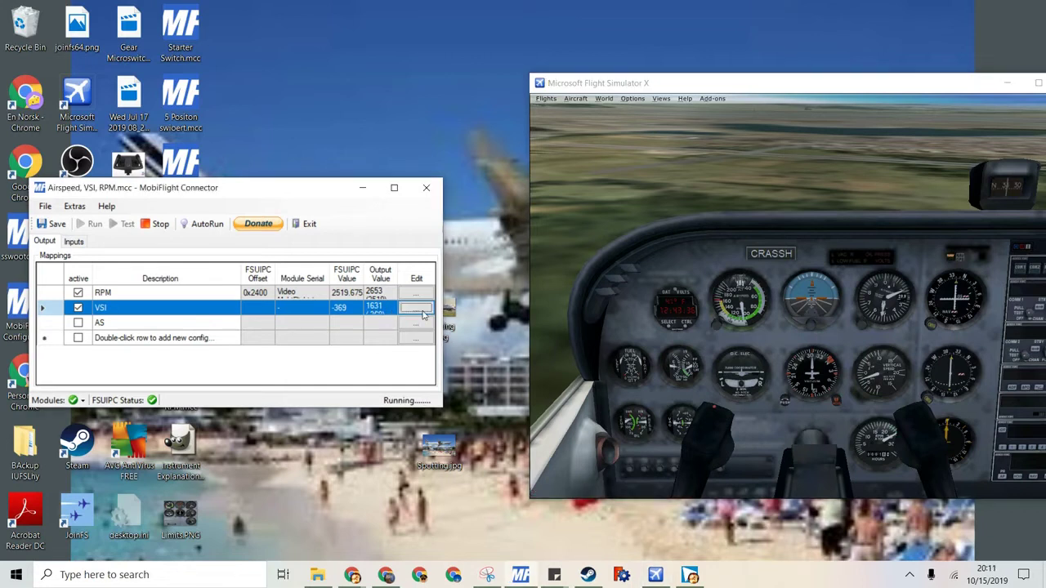
{"action": "left_click", "coordinate": [419, 309]}
{"action": "key", "text": "Delete"}
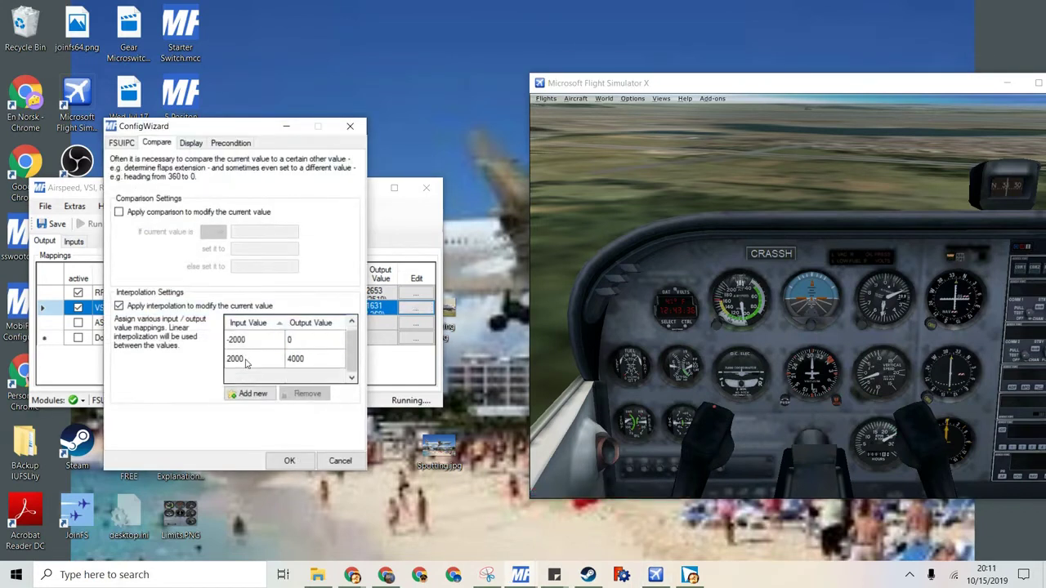
{"action": "scroll", "coordinate": [235, 339], "scroll_direction": "up", "scroll_amount": 1}
Step: Give the replacement point input -500 with a new output value and save the VSI settings
{"action": "left_click", "coordinate": [235, 340]}
{"action": "type", "text": "500"}
{"action": "key", "text": "BackSpace"}
{"action": "type", "text": "-500"}
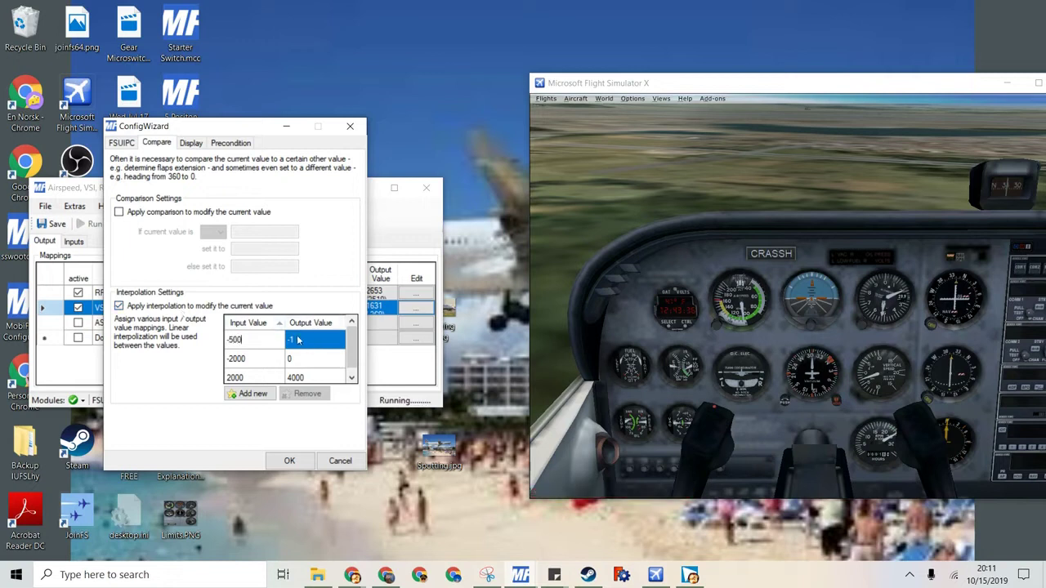
{"action": "left_click", "coordinate": [245, 339]}
{"action": "left_click_drag", "start_coordinate": [253, 126], "coordinate": [178, 131]}
{"action": "type", "text": "16"}
{"action": "key", "text": "Return"}
{"action": "type", "text": "31"}
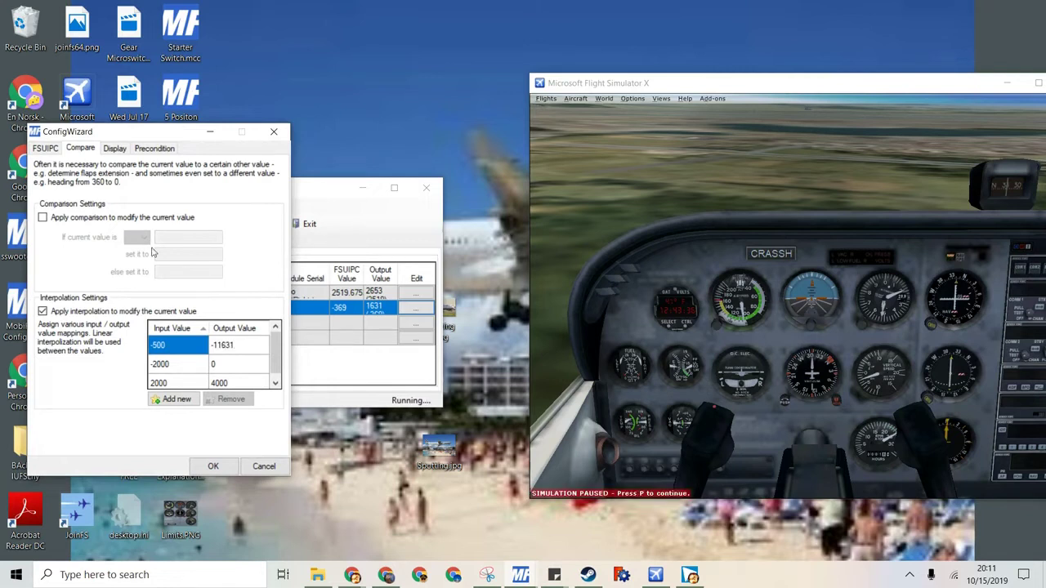
{"action": "left_click", "coordinate": [213, 466]}
{"action": "left_click", "coordinate": [794, 380]}
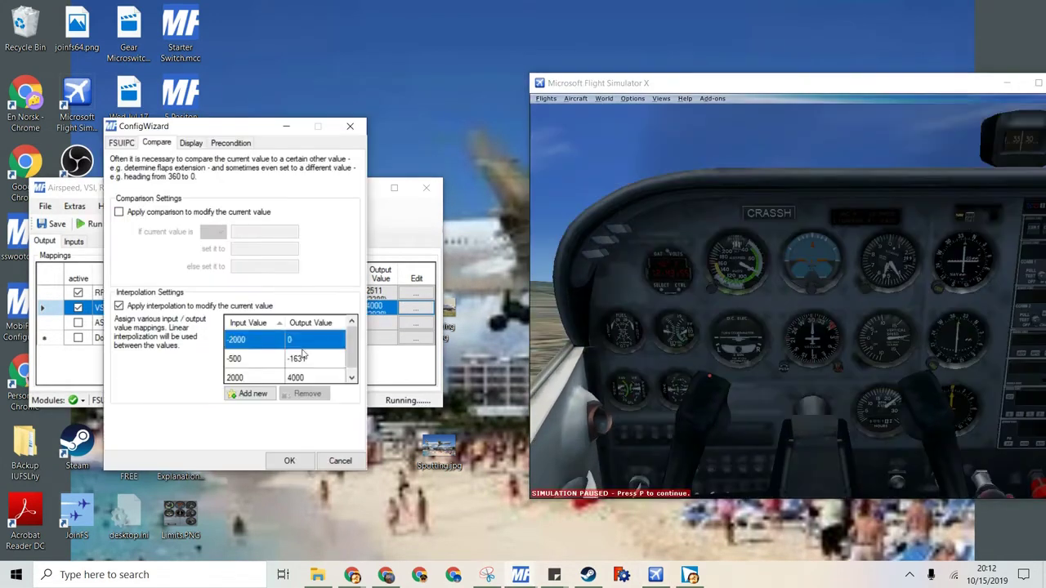
Step: Verify VSI points -500 → -1631, -2000 → 0 and 2000 → 4000, then close the settings
{"action": "scroll", "coordinate": [303, 353], "scroll_direction": "down", "scroll_amount": 1}
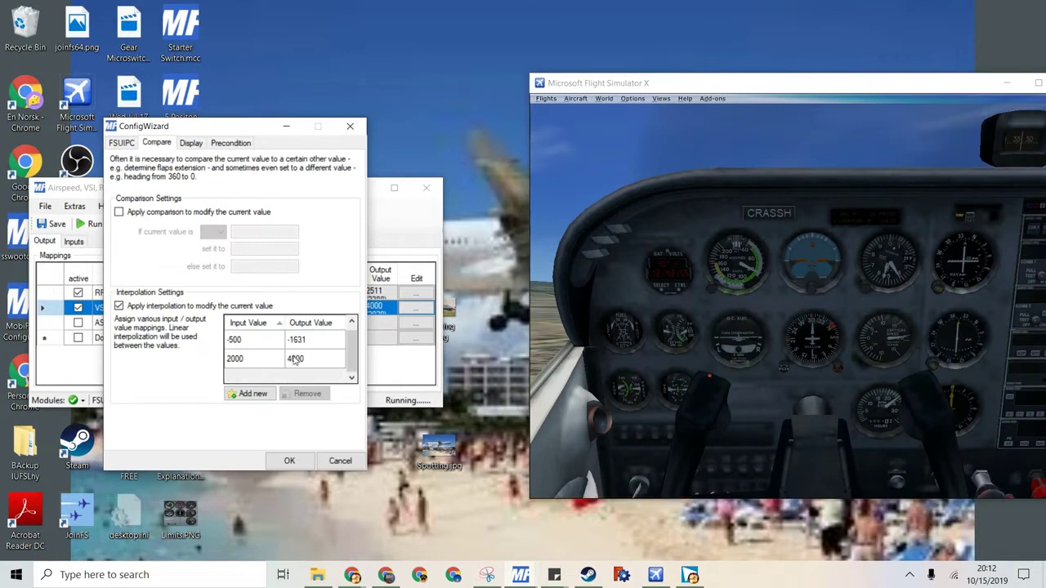
{"action": "scroll", "coordinate": [242, 370], "scroll_direction": "up", "scroll_amount": 1}
{"action": "scroll", "coordinate": [245, 360], "scroll_direction": "down", "scroll_amount": 1}
{"action": "left_click_drag", "start_coordinate": [216, 126], "coordinate": [134, 124]}
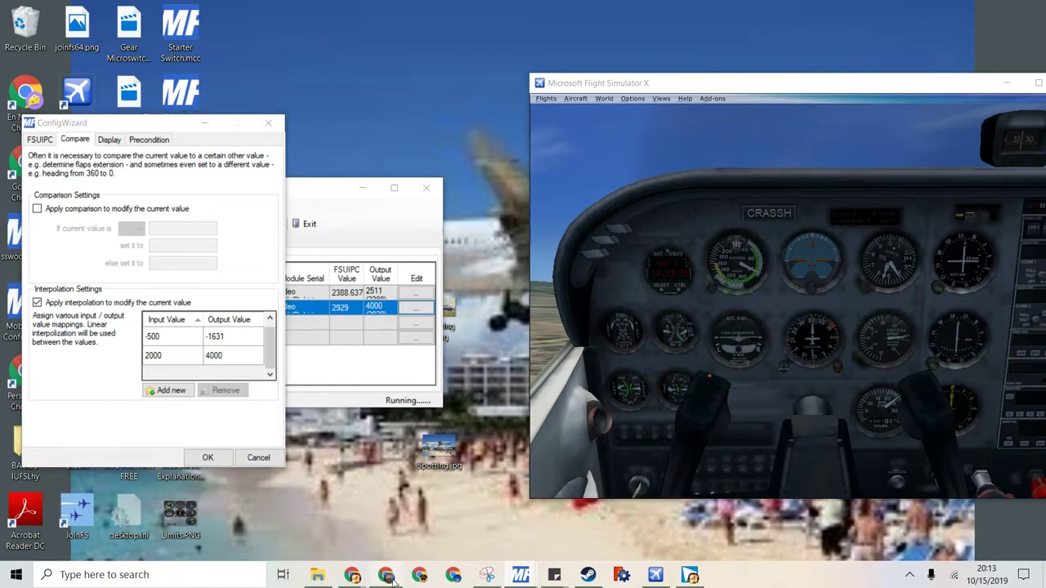
{"action": "left_click", "coordinate": [167, 335]}
{"action": "left_click", "coordinate": [167, 335]}
{"action": "left_click_drag", "start_coordinate": [161, 336], "coordinate": [152, 336]}
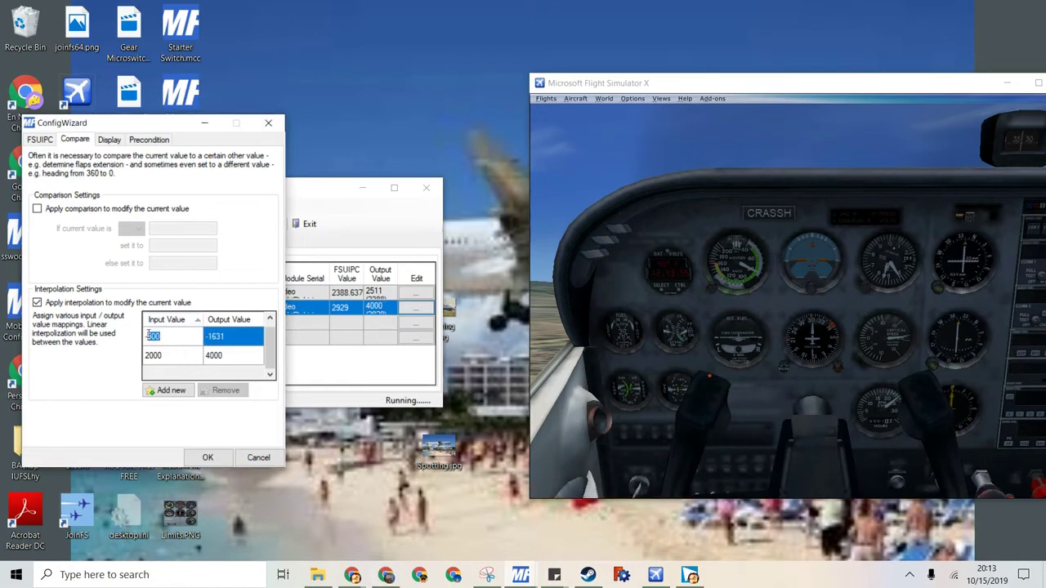
{"action": "left_click", "coordinate": [211, 459]}
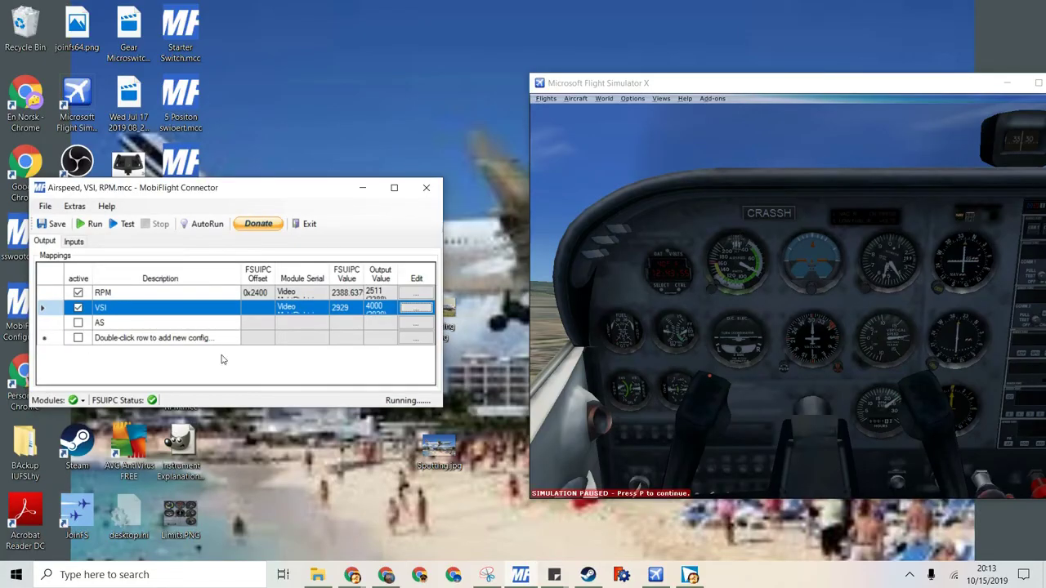
Step: Activate the AS mapping and load the Indicated Air Speed preset (0x02BC, transform $/128)
{"action": "left_click", "coordinate": [77, 323]}
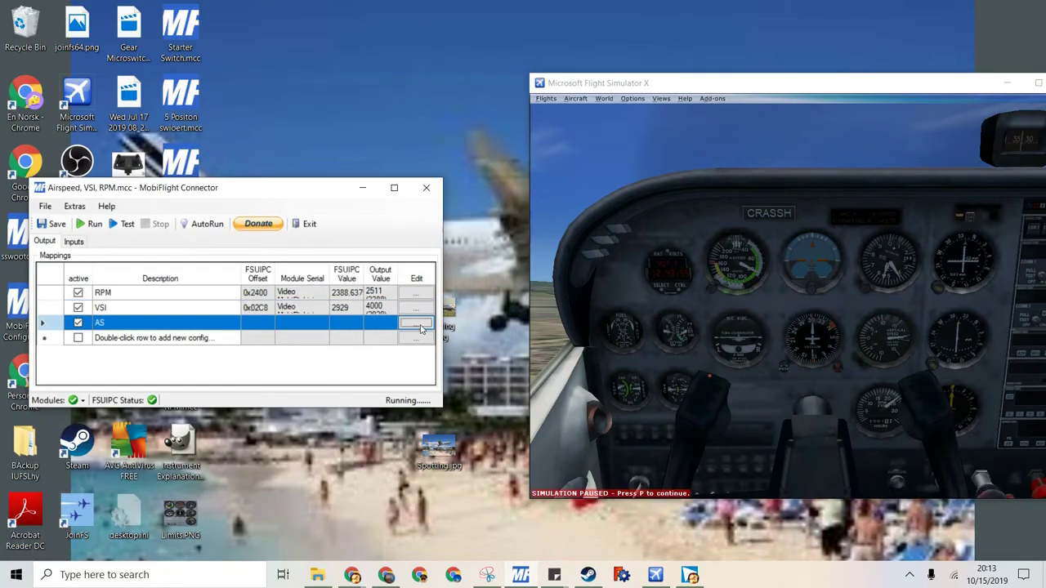
{"action": "left_click", "coordinate": [417, 324]}
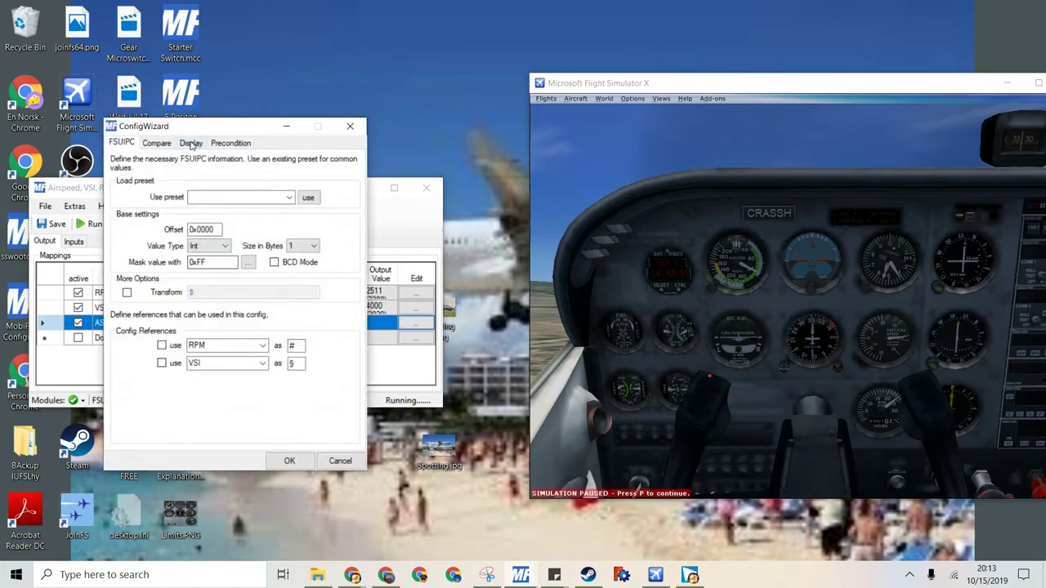
{"action": "left_click", "coordinate": [276, 200]}
{"action": "left_click_drag", "start_coordinate": [353, 228], "coordinate": [349, 426]}
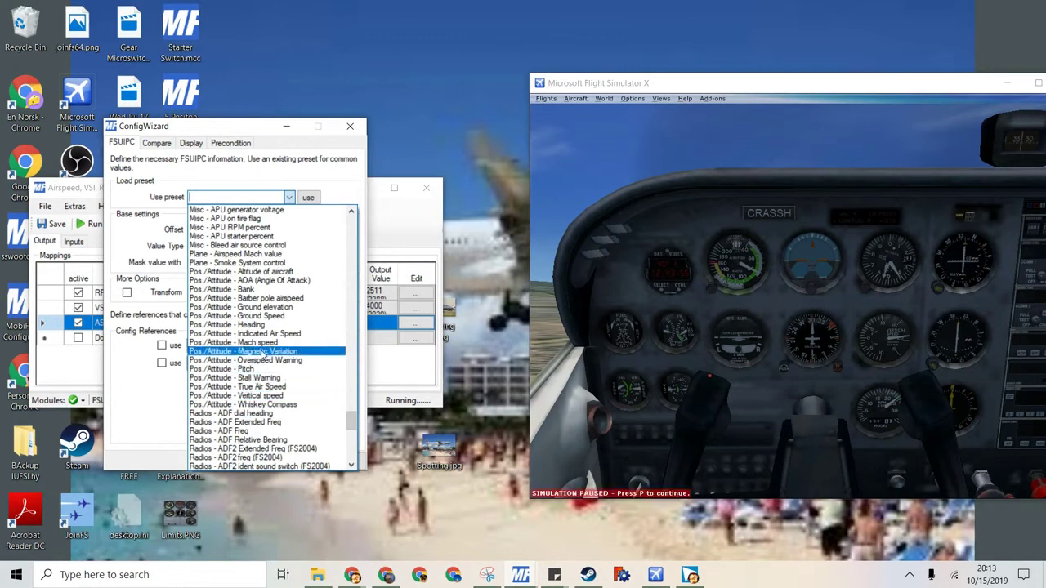
{"action": "left_click", "coordinate": [261, 335]}
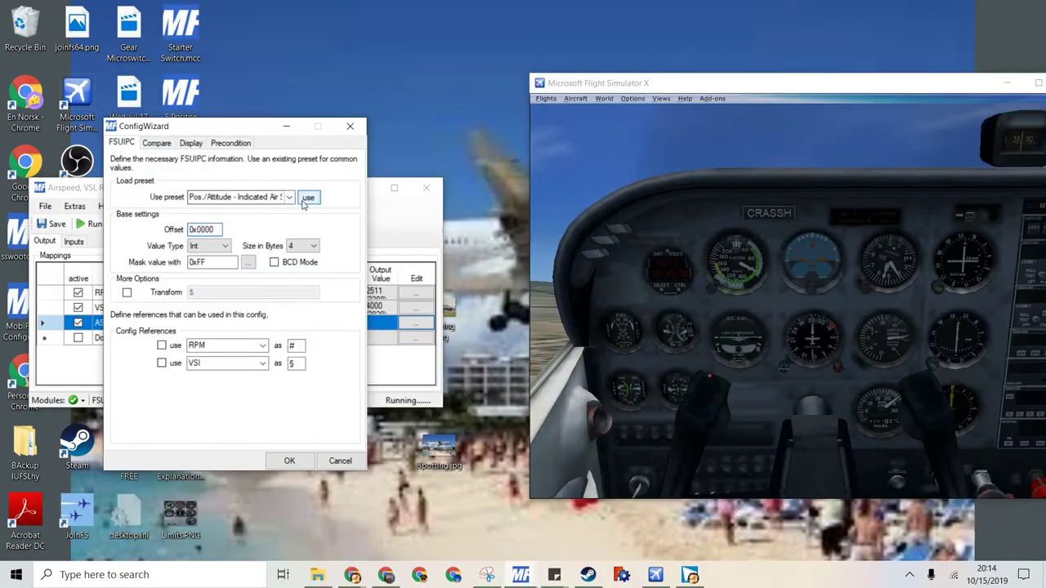
{"action": "left_click", "coordinate": [304, 200]}
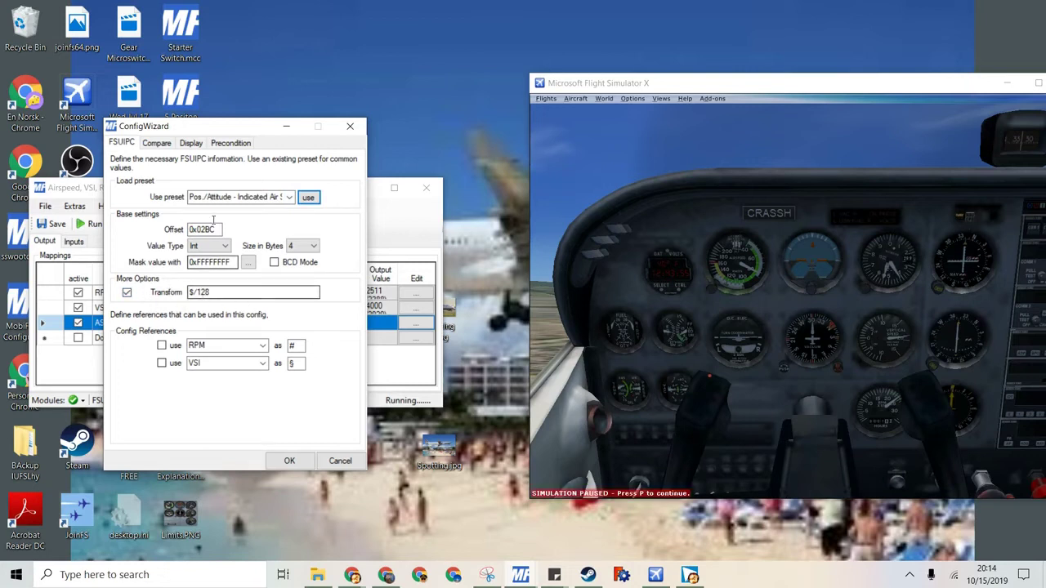
Step: Route the AS output to a servo on the MobiFlight module
{"action": "left_click", "coordinate": [157, 143]}
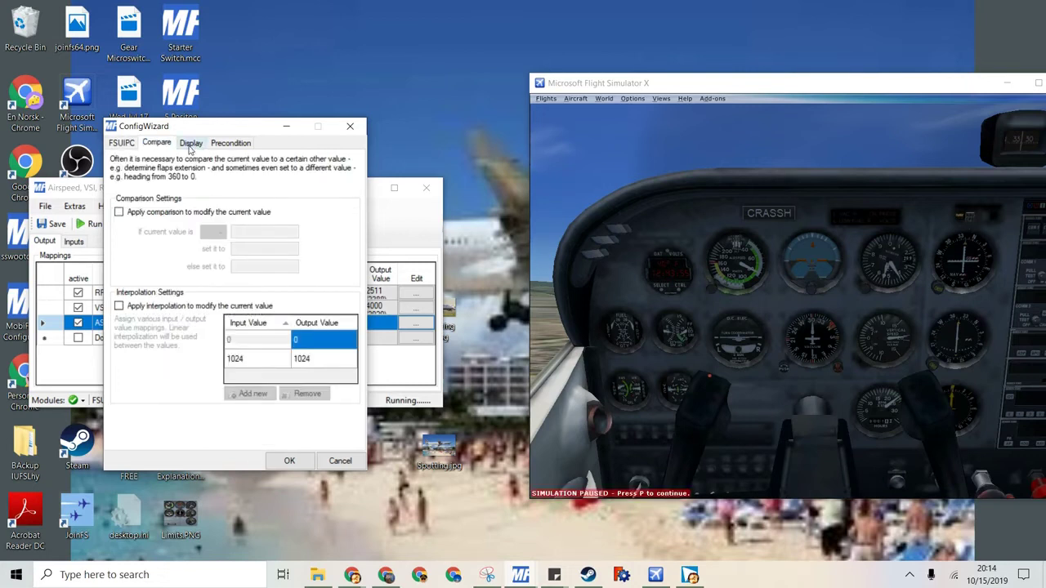
{"action": "left_click", "coordinate": [198, 147]}
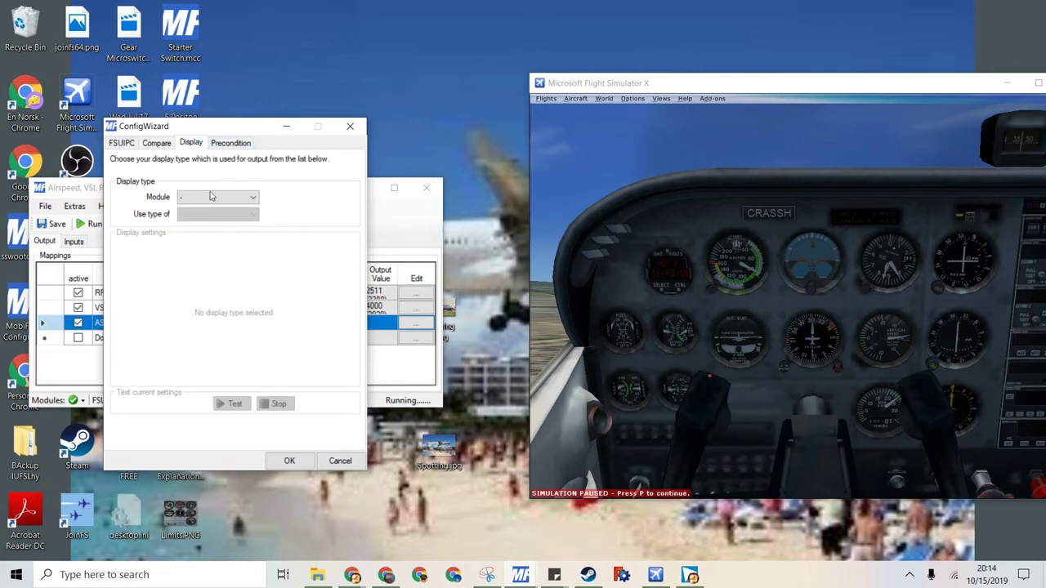
{"action": "left_click", "coordinate": [214, 200]}
{"action": "left_click", "coordinate": [217, 217]}
{"action": "left_click", "coordinate": [216, 214]}
{"action": "left_click", "coordinate": [208, 227]}
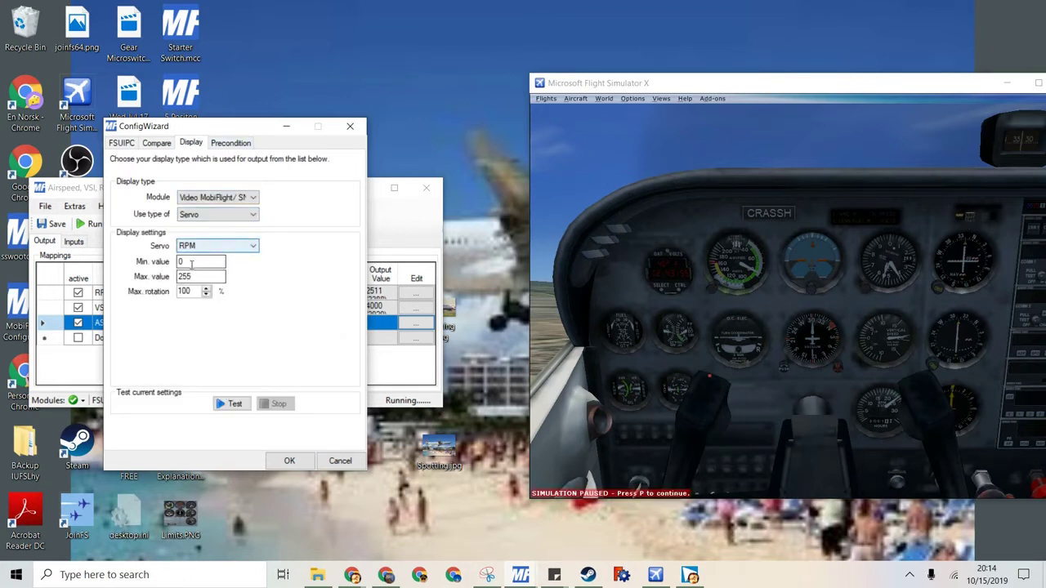
{"action": "left_click", "coordinate": [200, 247]}
Step: Assign the AS servo and test-sweep it several times, including at 58% rotation
{"action": "left_click", "coordinate": [212, 276]}
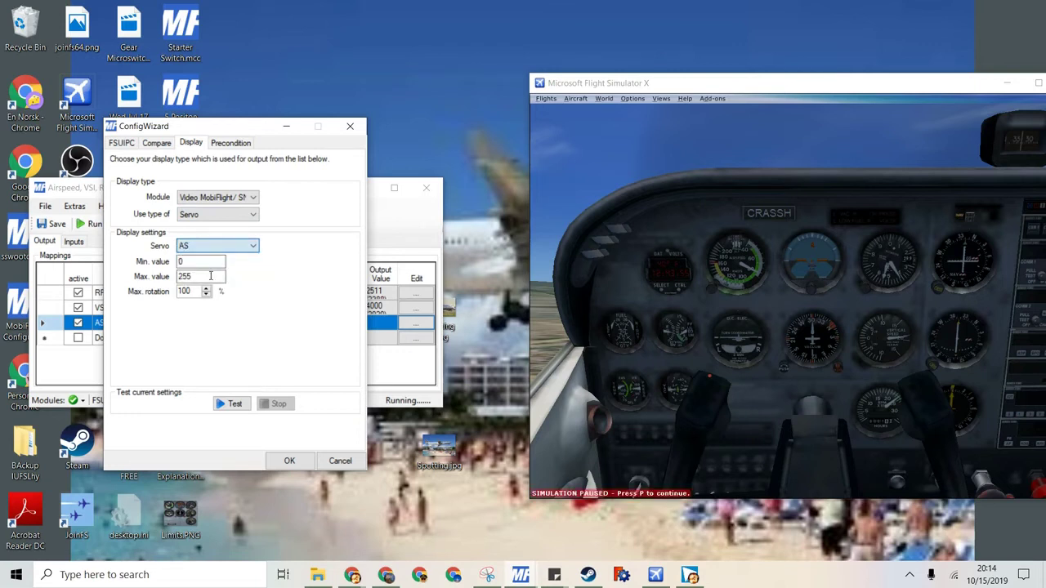
{"action": "left_click", "coordinate": [232, 404]}
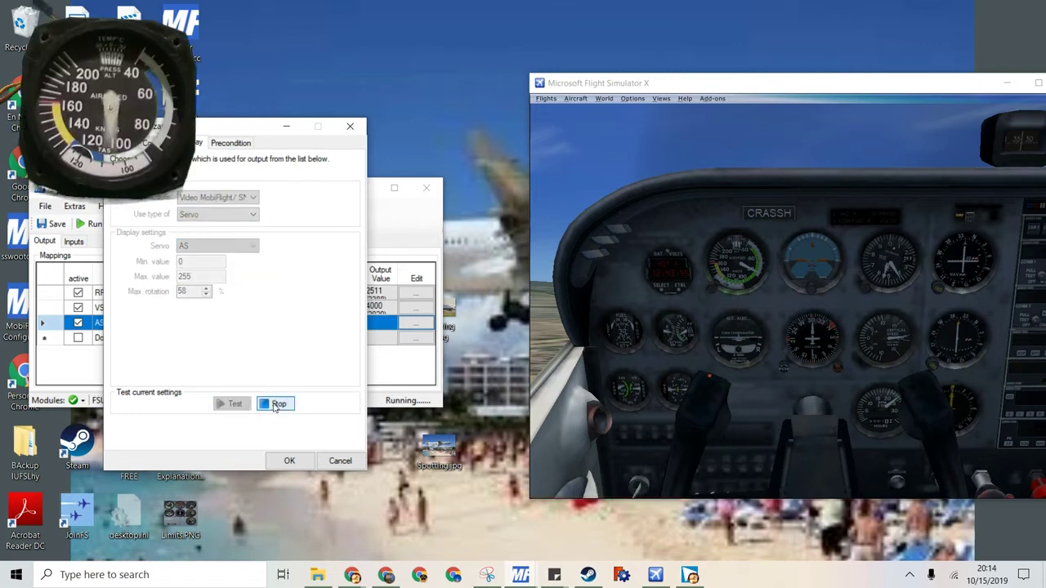
{"action": "left_click", "coordinate": [276, 404]}
{"action": "left_click", "coordinate": [245, 404]}
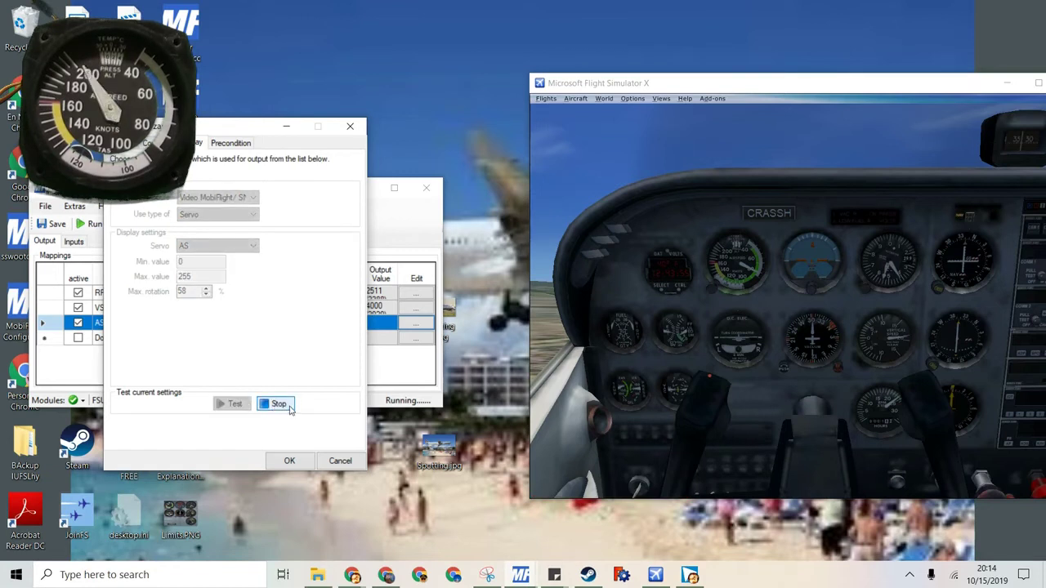
{"action": "left_click", "coordinate": [291, 409]}
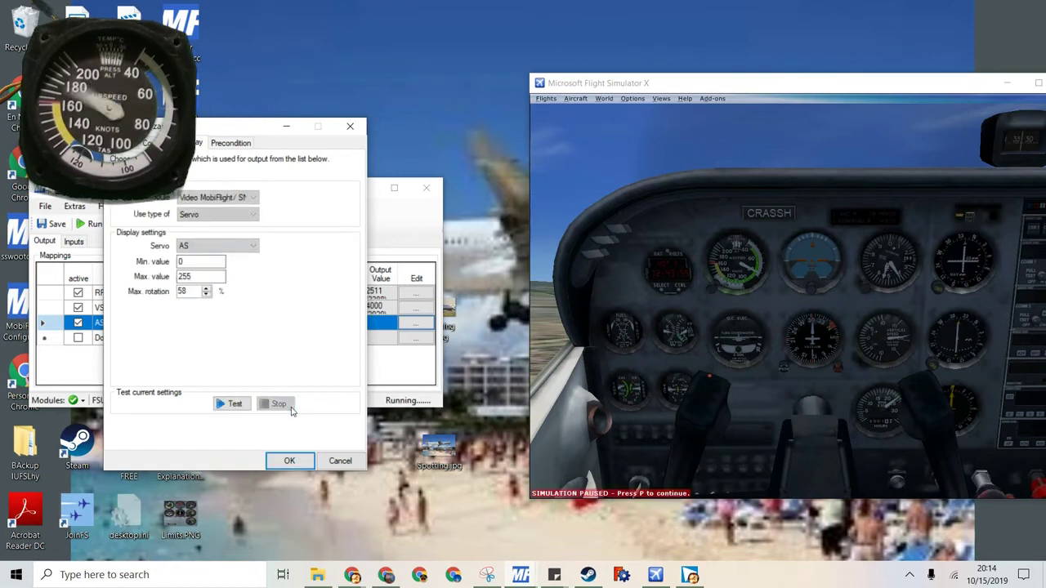
{"action": "left_click", "coordinate": [234, 404]}
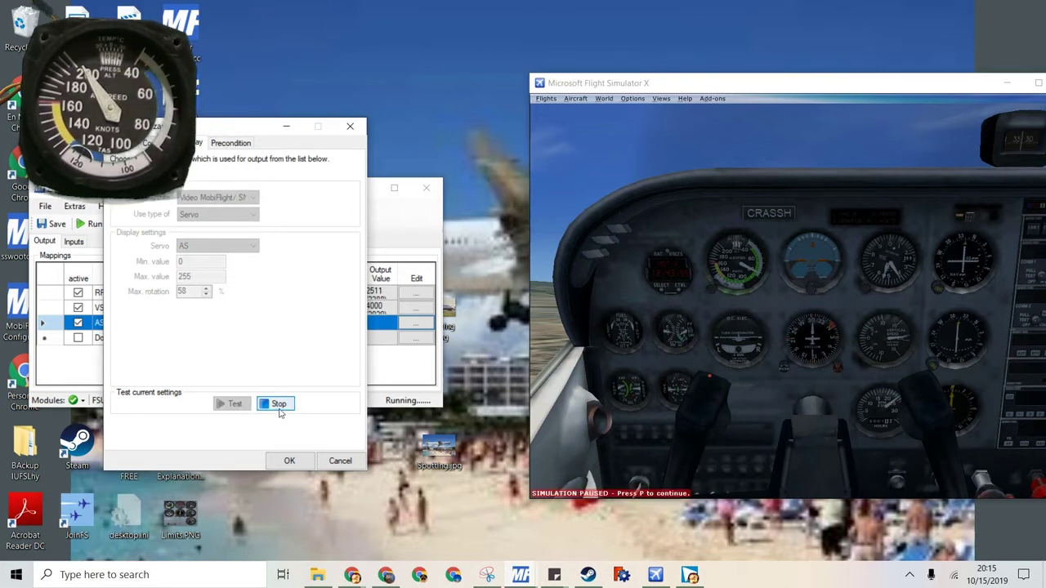
{"action": "left_click", "coordinate": [262, 404]}
Step: Lower the servo's Max. value from 255 to 200 and confirm the airspeed settings
{"action": "left_click_drag", "start_coordinate": [198, 291], "coordinate": [175, 291]}
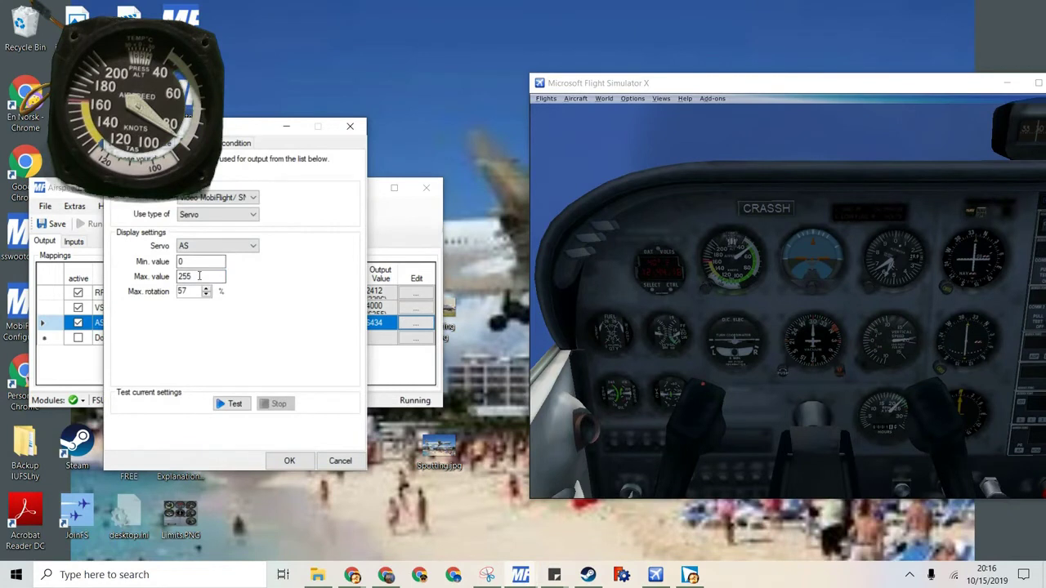
{"action": "left_click_drag", "start_coordinate": [199, 276], "coordinate": [162, 273]}
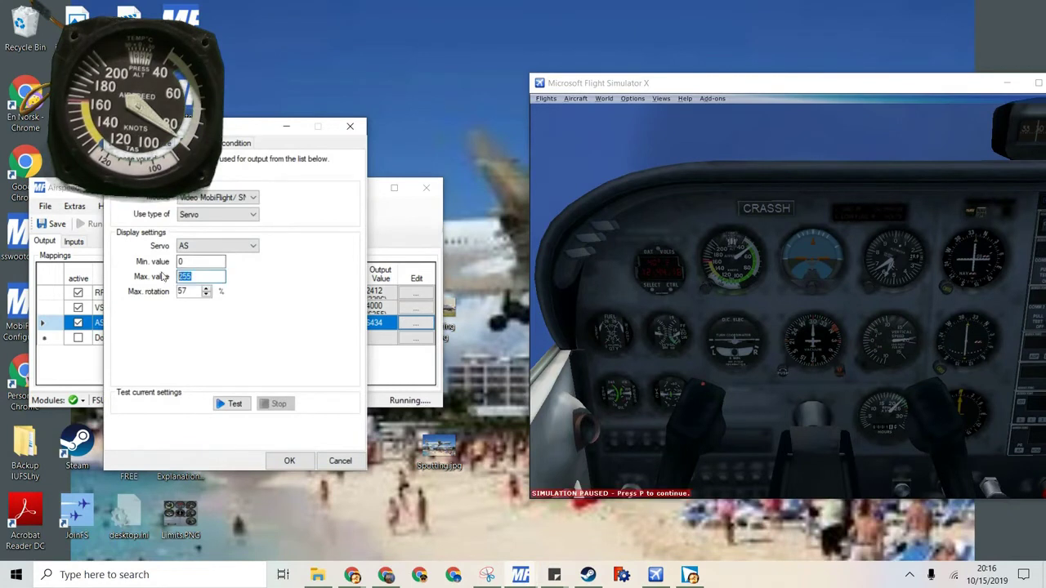
{"action": "type", "text": "200"}
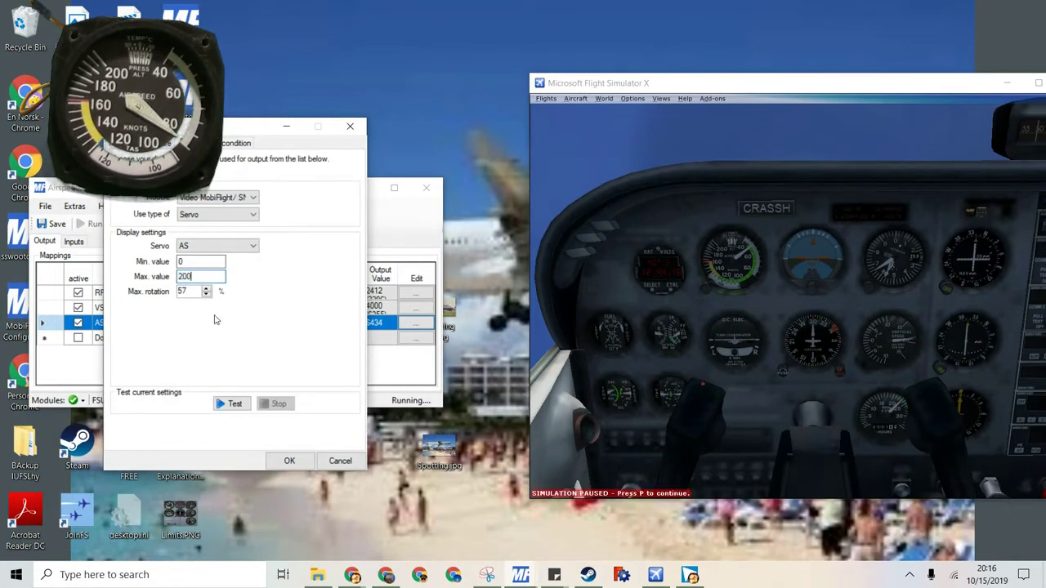
{"action": "left_click", "coordinate": [289, 463]}
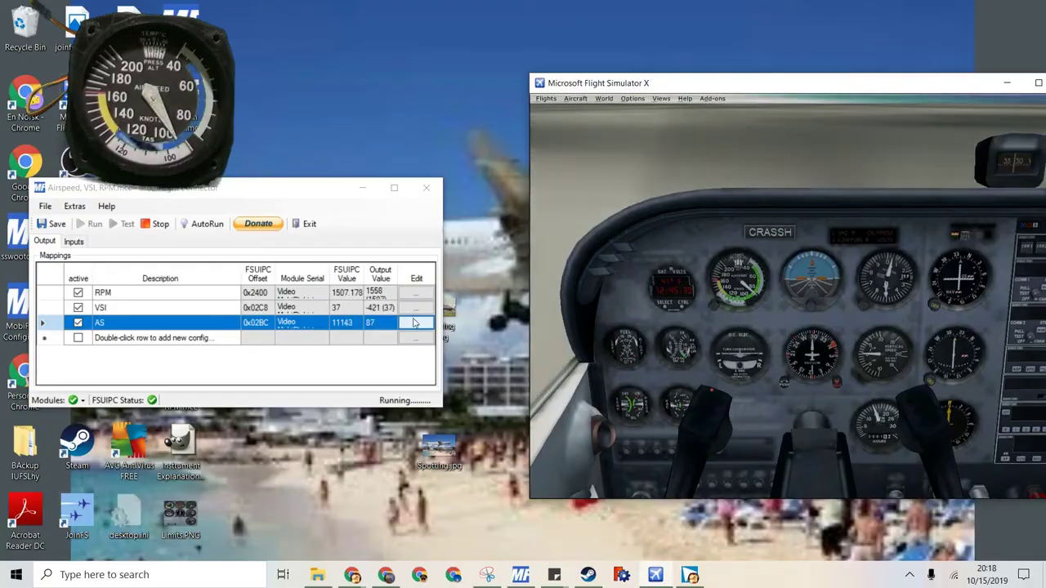
Step: Turn on interpolation for the AS airspeed output and set the second mapping point's input to 200
{"action": "left_click", "coordinate": [417, 325]}
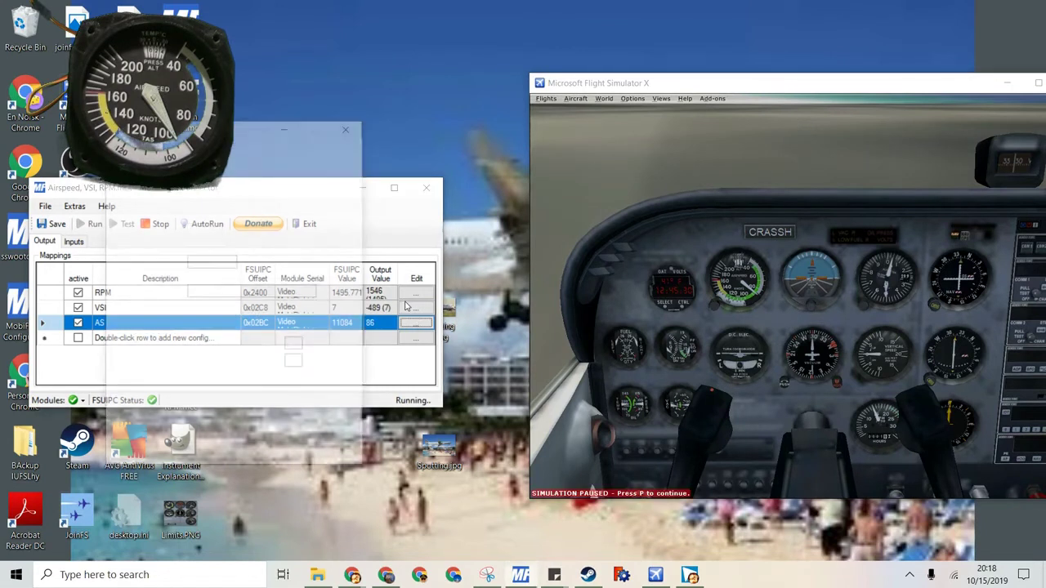
{"action": "left_click", "coordinate": [156, 144]}
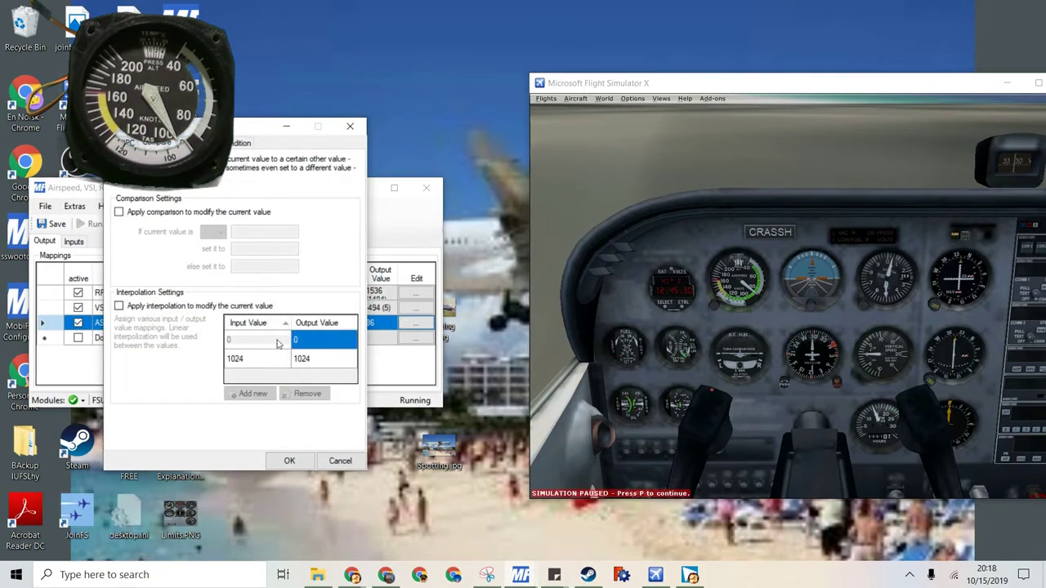
{"action": "left_click", "coordinate": [119, 306]}
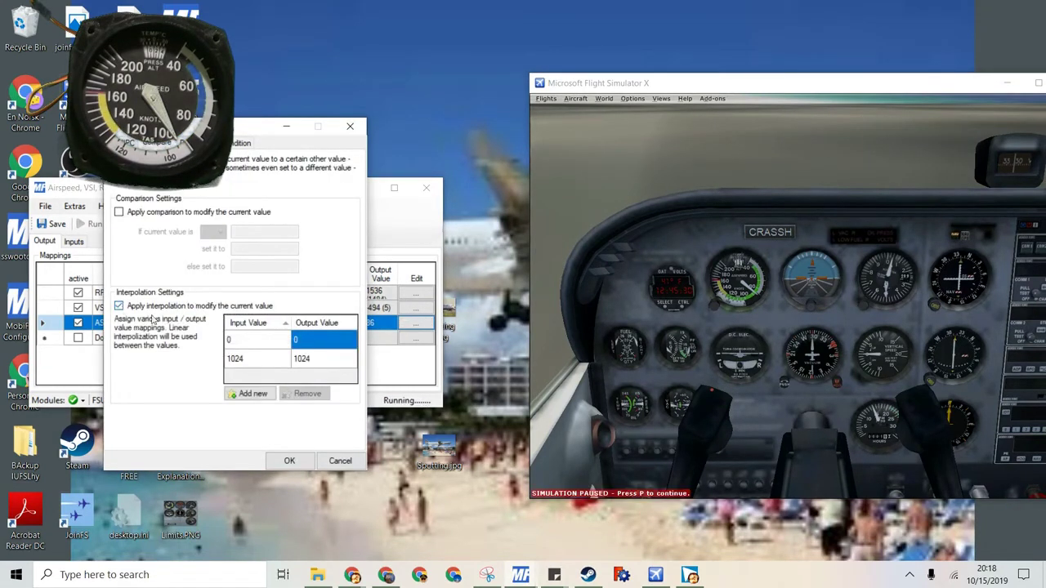
{"action": "left_click", "coordinate": [253, 357]}
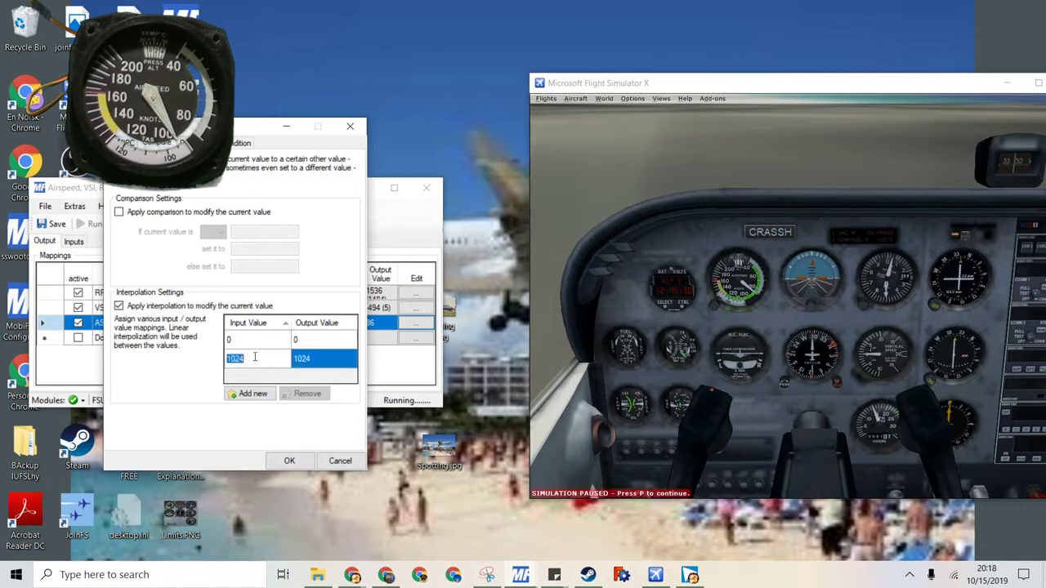
{"action": "type", "text": "02"}
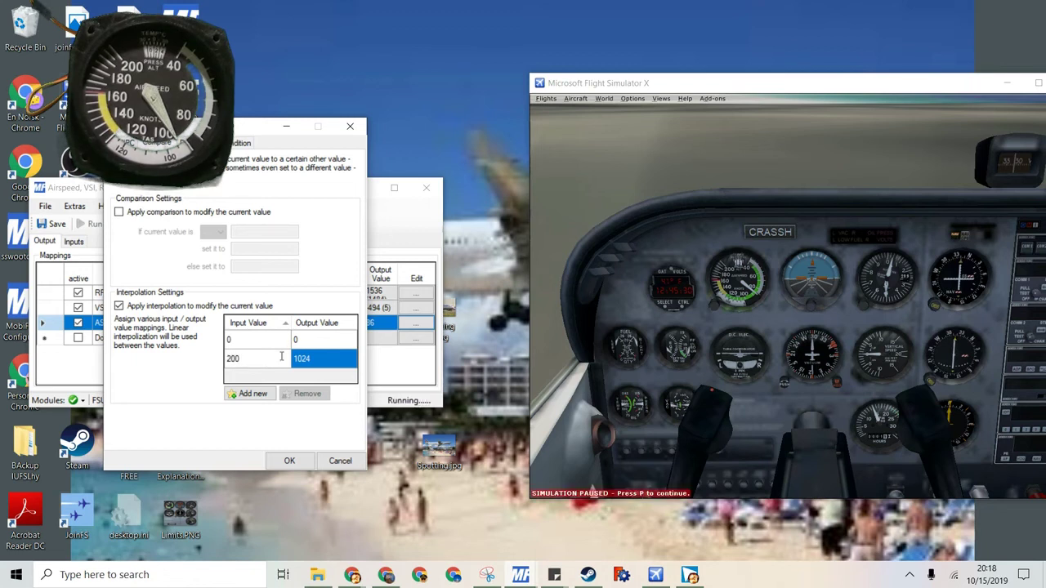
{"action": "left_click", "coordinate": [325, 359]}
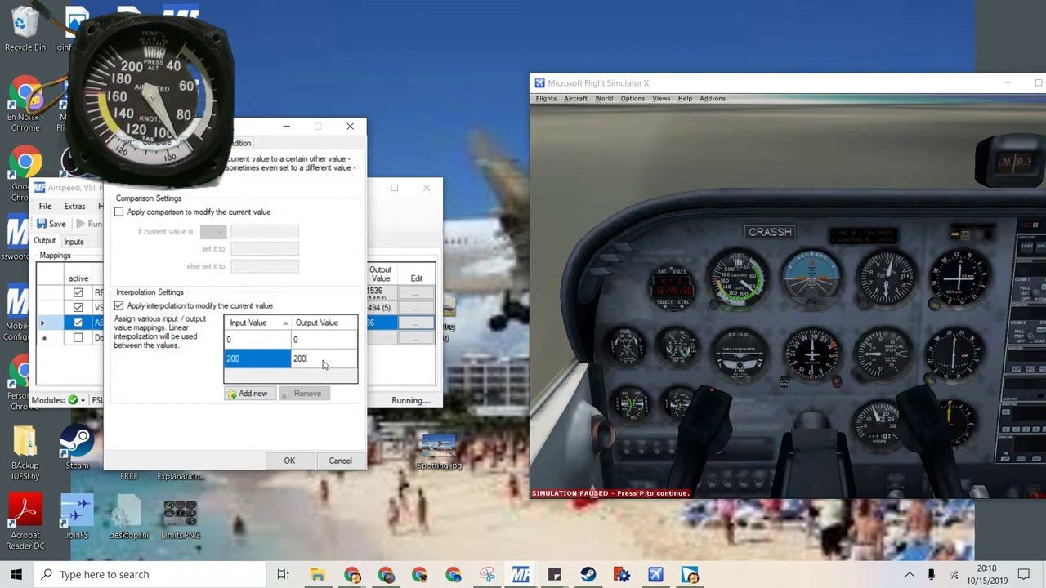
Step: Add another mapping row, commit the 200 output, edit the 400 row's input, and apply
{"action": "left_click", "coordinate": [252, 395]}
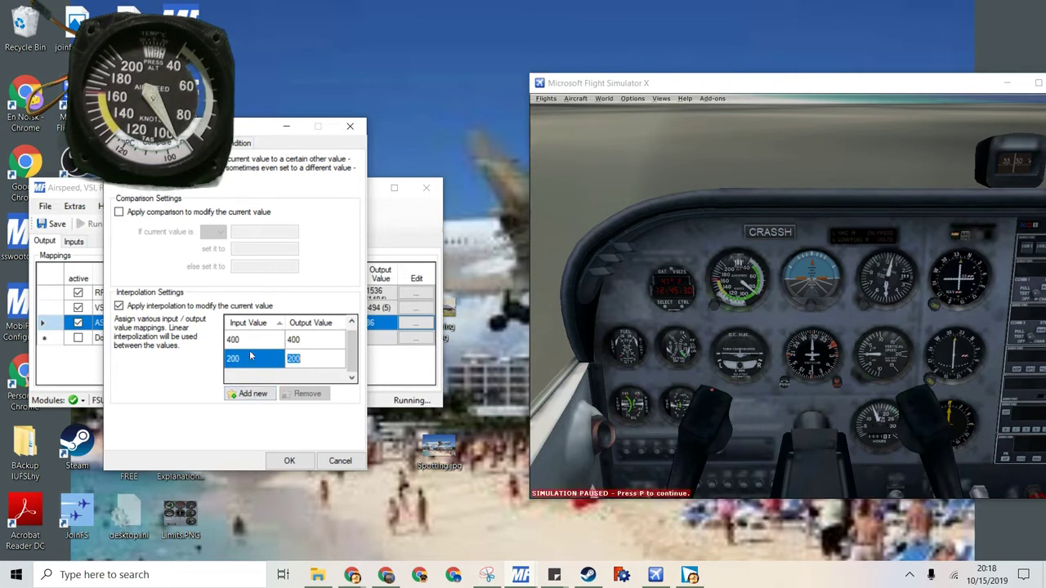
{"action": "key", "text": "Return"}
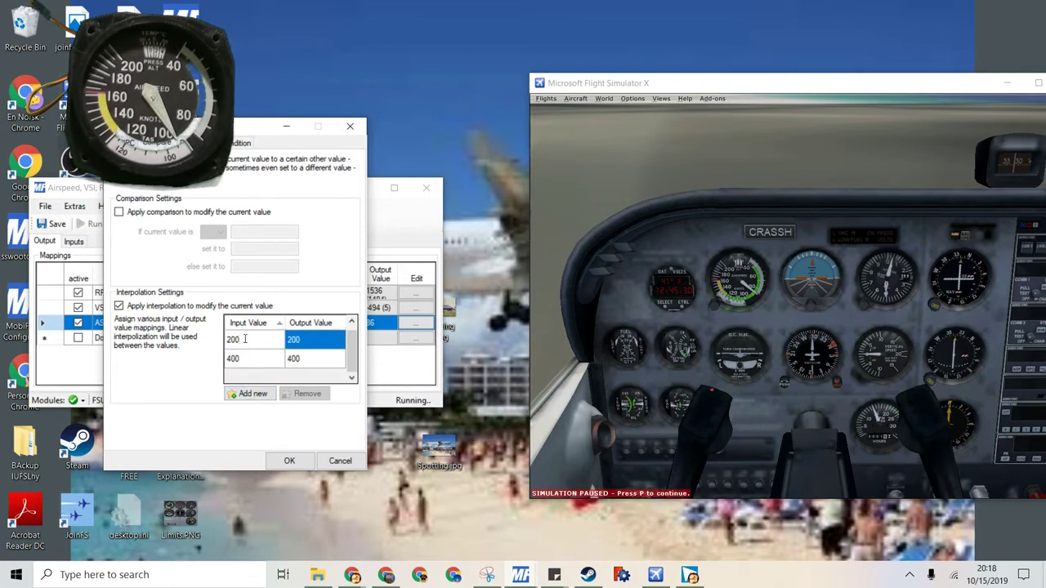
{"action": "left_click", "coordinate": [247, 366]}
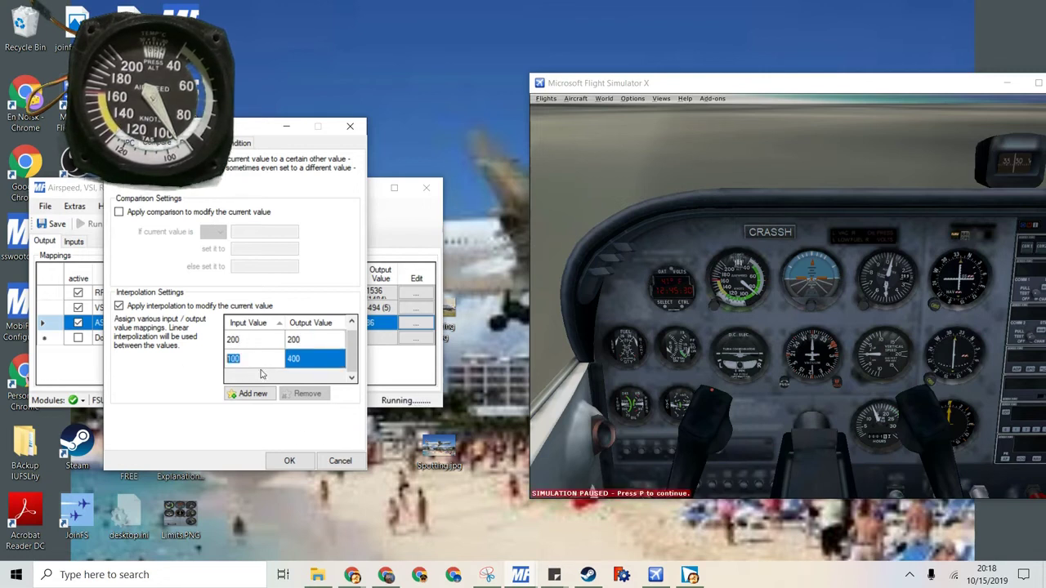
{"action": "type", "text": "0"}
{"action": "left_click", "coordinate": [289, 460]}
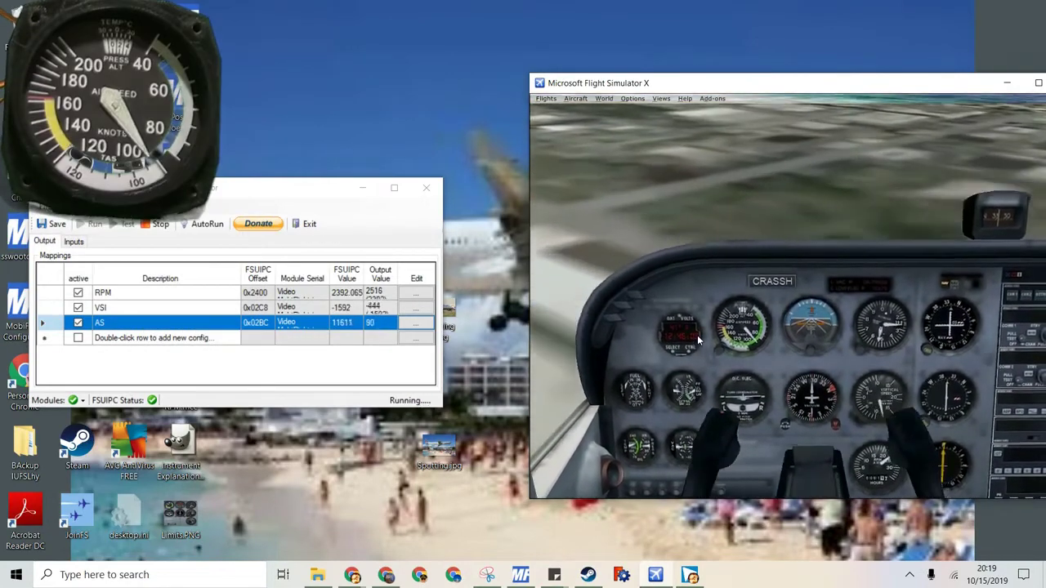
Step: Pause FSX and set the AS mapping's middle interpolation point to an input of 100, then apply
{"action": "key", "text": "p"}
{"action": "key", "text": "p"}
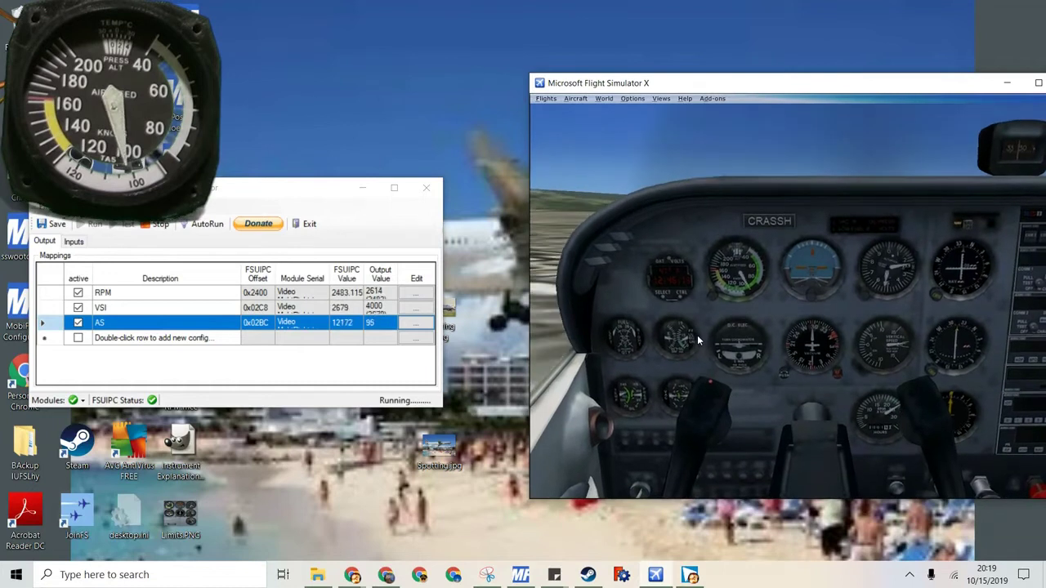
{"action": "left_click", "coordinate": [417, 325]}
{"action": "left_click", "coordinate": [415, 325]}
{"action": "left_click", "coordinate": [295, 360]}
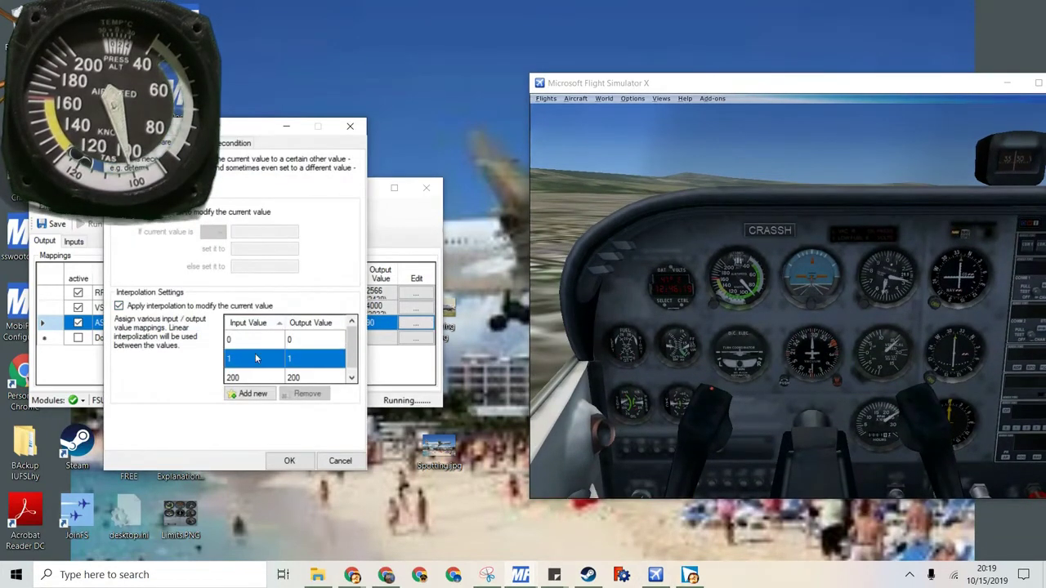
{"action": "left_click", "coordinate": [313, 361]}
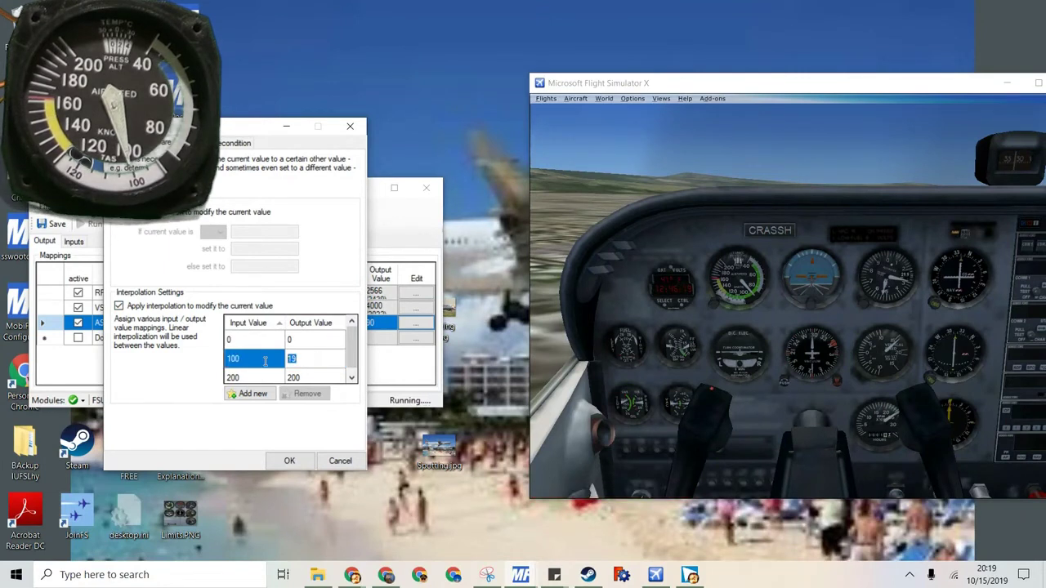
{"action": "left_click", "coordinate": [299, 456]}
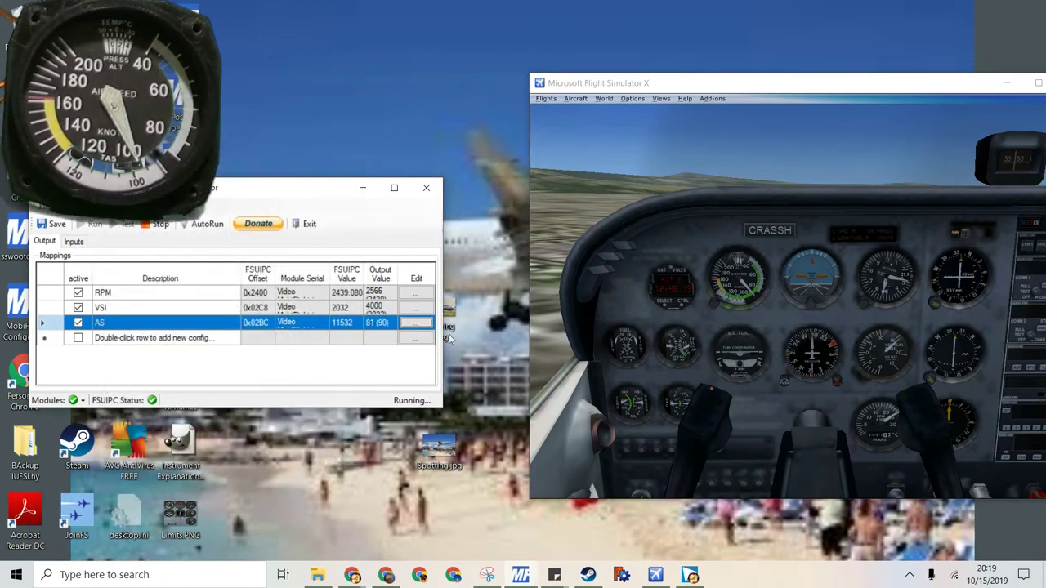
{"action": "left_click", "coordinate": [834, 330]}
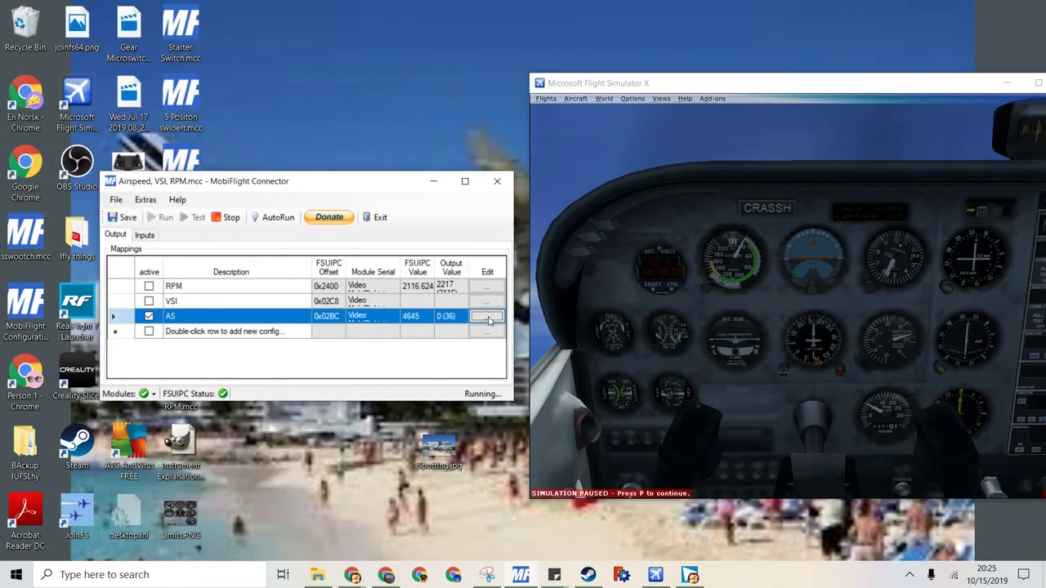
Step: In the AS interpolation table, edit the 39680 point's output and input values
{"action": "left_click", "coordinate": [489, 317]}
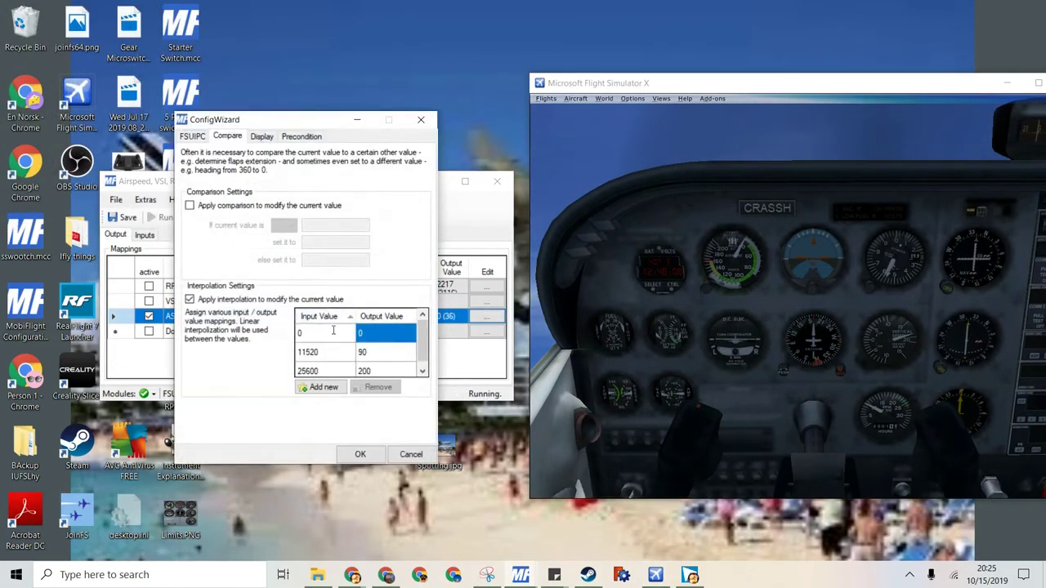
{"action": "scroll", "coordinate": [330, 335], "scroll_direction": "down", "scroll_amount": 1}
{"action": "left_click", "coordinate": [367, 353]}
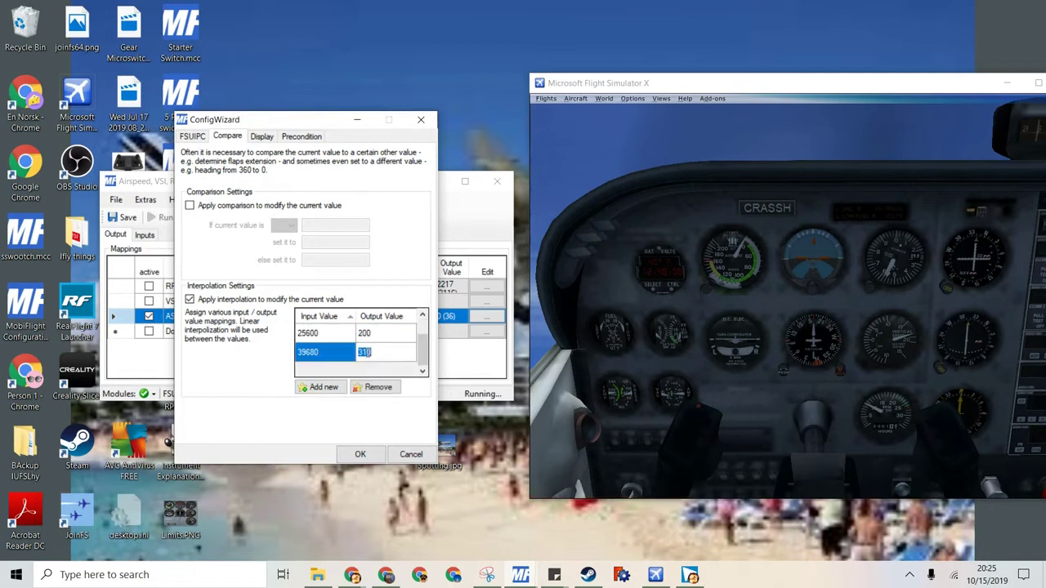
{"action": "type", "text": "40"}
{"action": "left_click", "coordinate": [317, 351]}
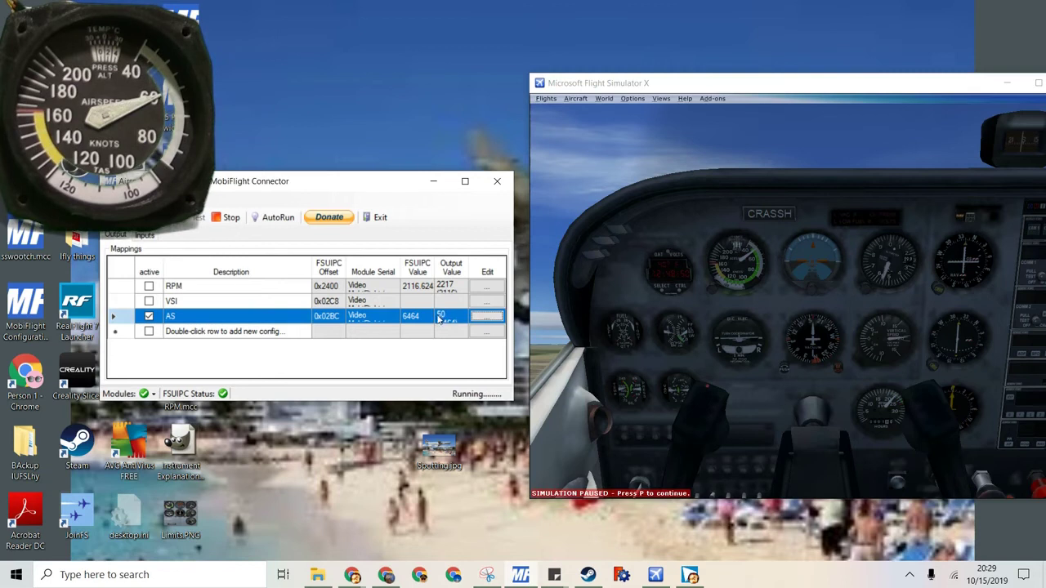
{"action": "left_click", "coordinate": [486, 318]}
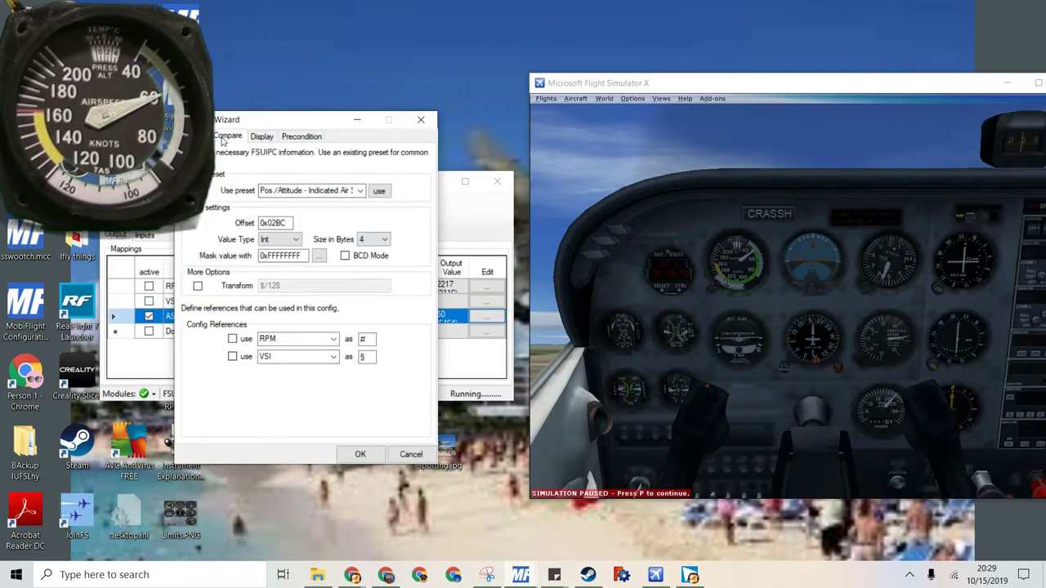
{"action": "left_click", "coordinate": [229, 137]}
{"action": "left_click_drag", "start_coordinate": [303, 122], "coordinate": [758, 107]}
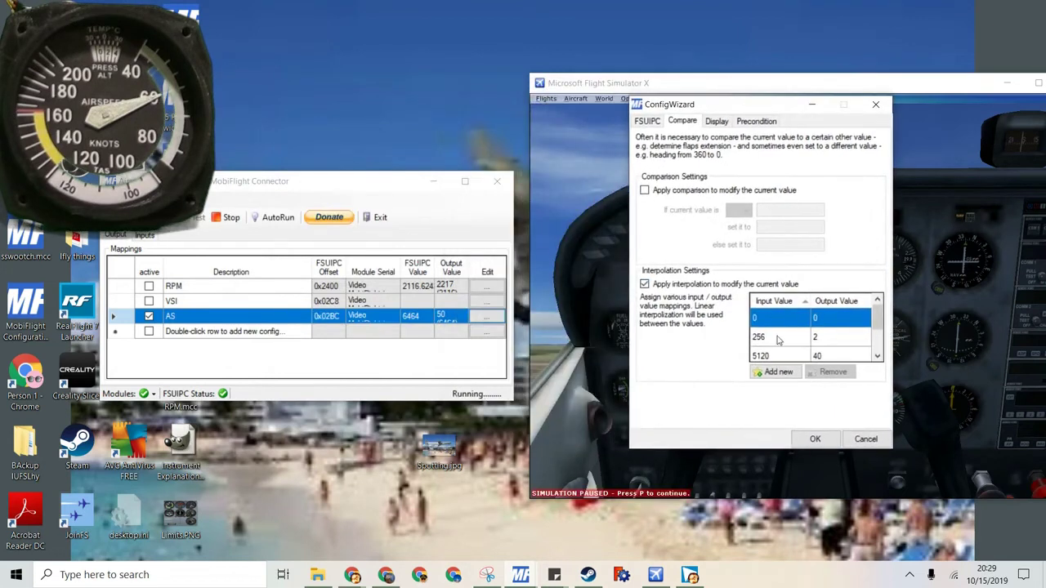
{"action": "left_click", "coordinate": [773, 373]}
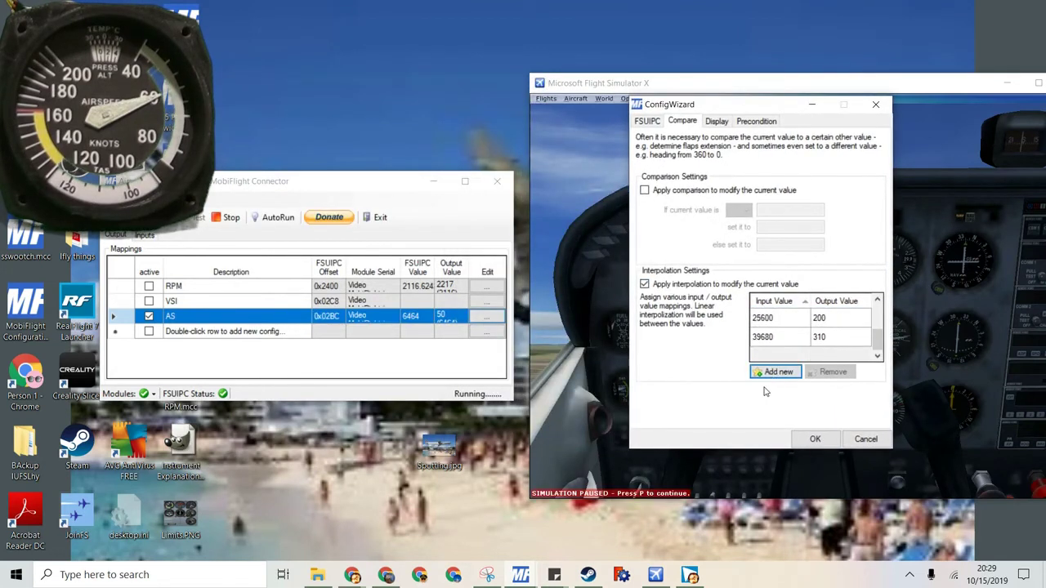
{"action": "left_click", "coordinate": [710, 258]}
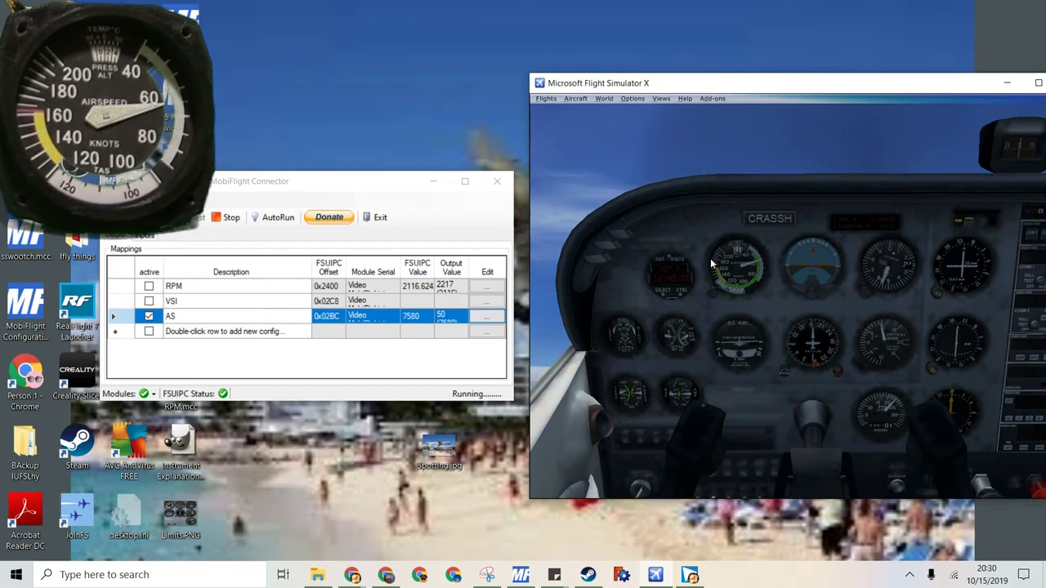
{"action": "key", "text": "p"}
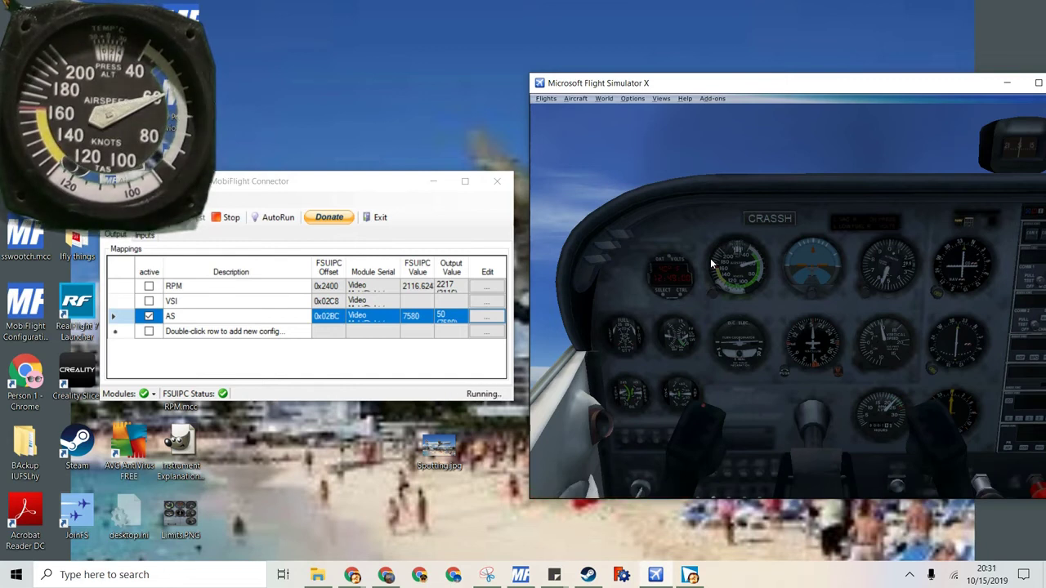
{"action": "left_click", "coordinate": [495, 323]}
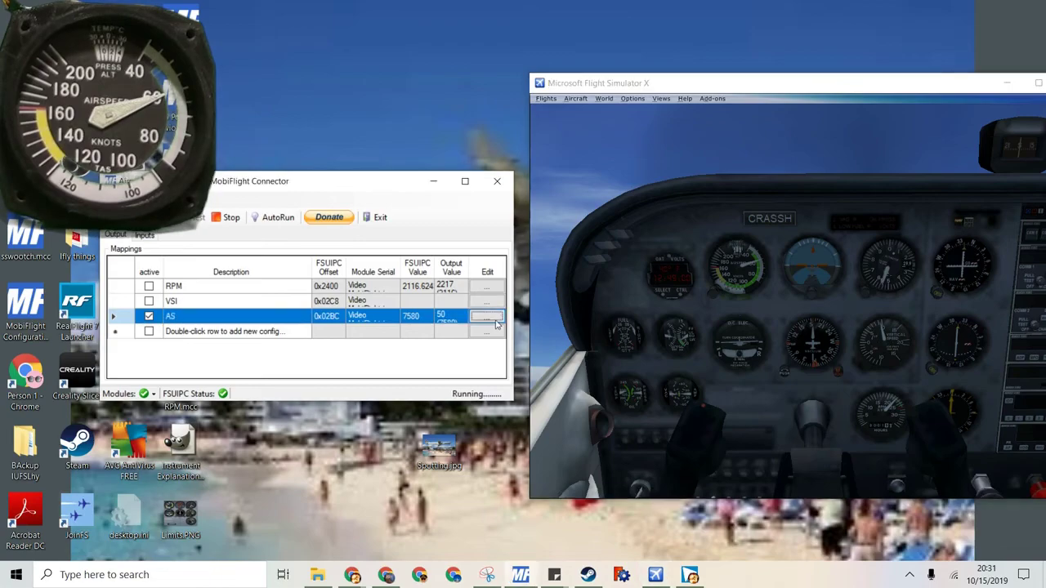